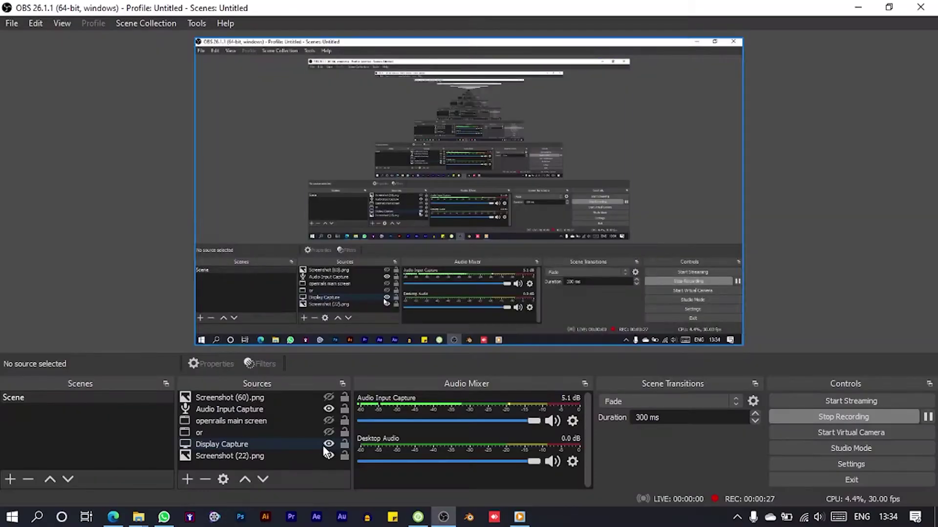
Step: Minimize OBS Studio to bring the MSA_WDMS SOUND folder back into view
left_click(858, 8)
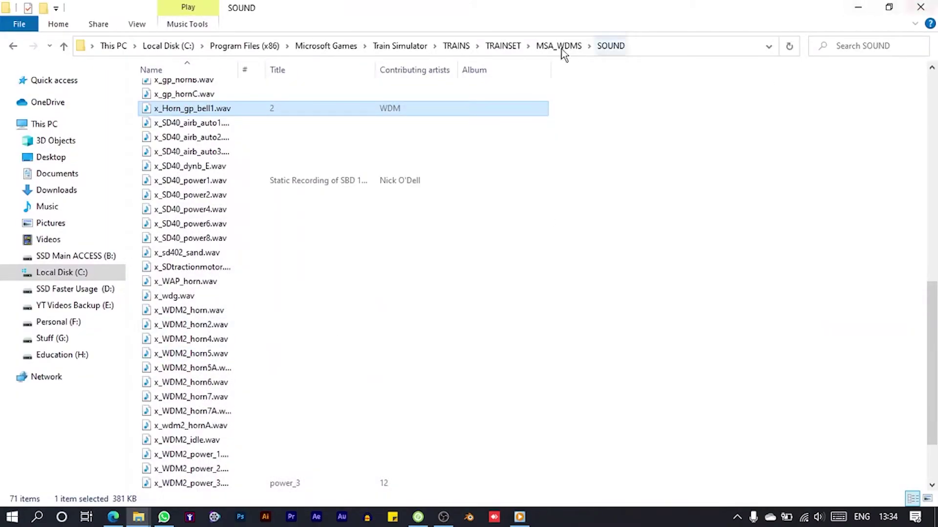
Step: Browse the wdm3a_18943_ludhiana.zip archive in the Compressed downloads folder
left_click(476, 47)
left_click(461, 49)
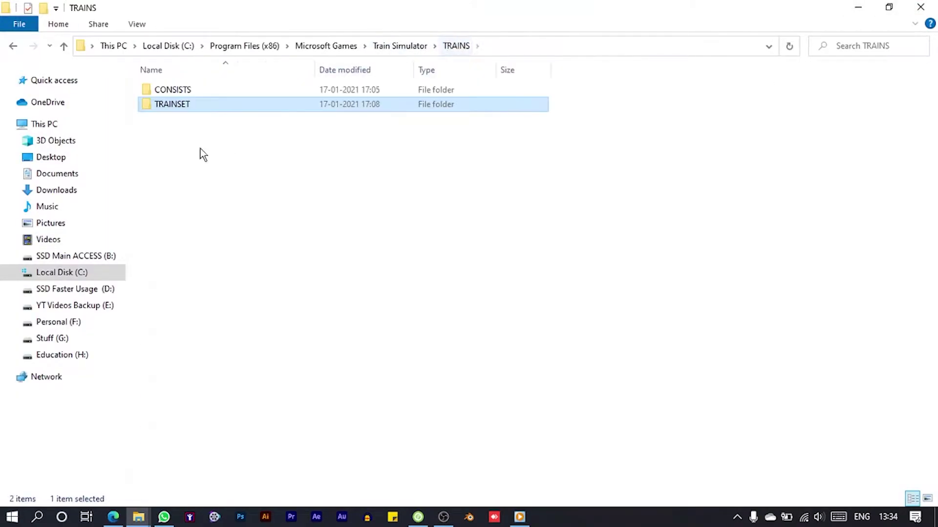
left_click(139, 517)
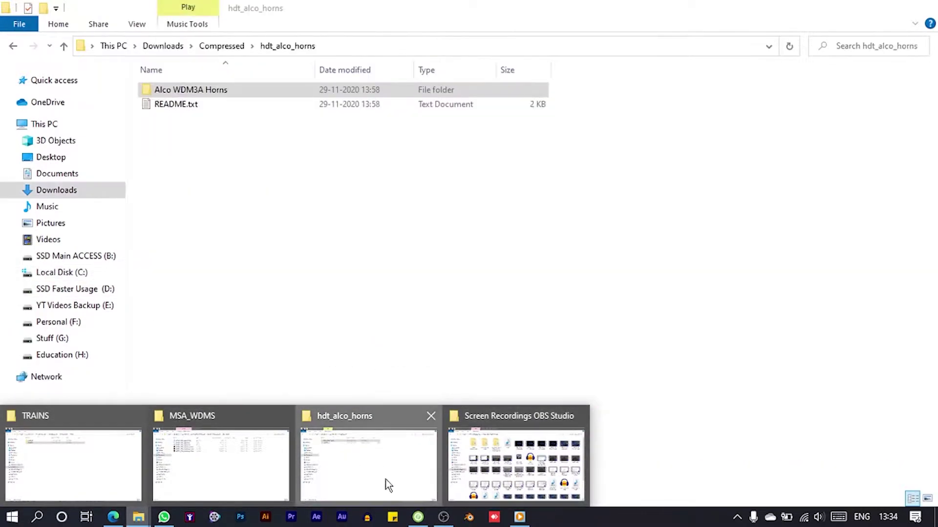
left_click(388, 486)
left_click(221, 47)
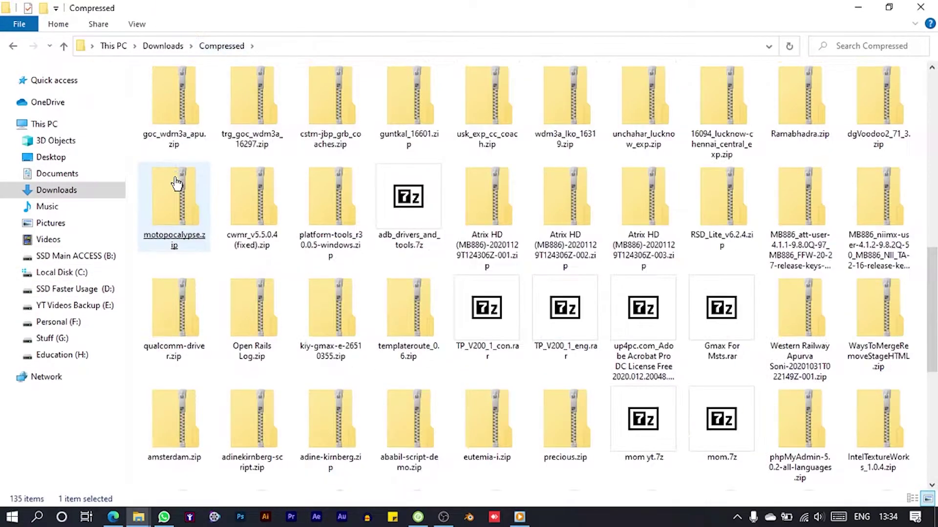
double_click(187, 132)
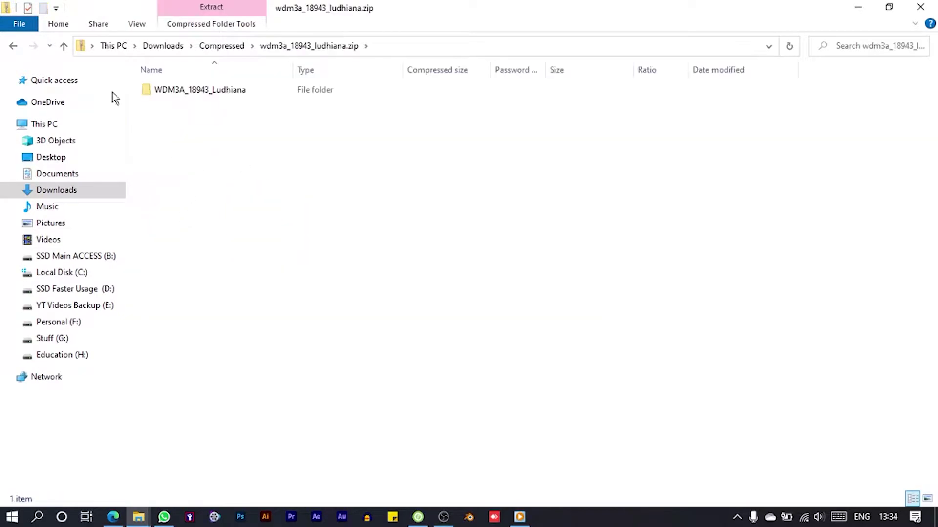
left_click(356, 92)
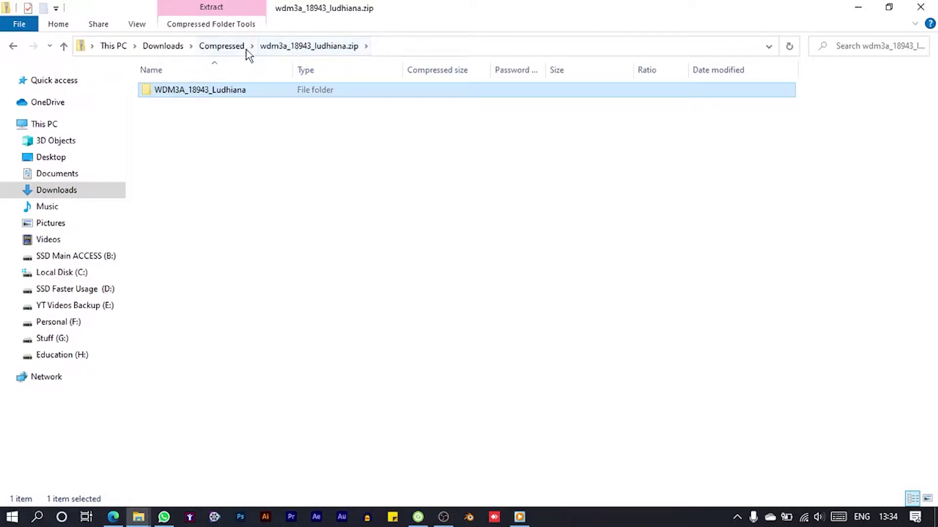
Step: Look inside hdt_alco_horns.zip at the Alco WDM3A Horns folder, then return to Compressed
left_click(222, 46)
double_click(236, 120)
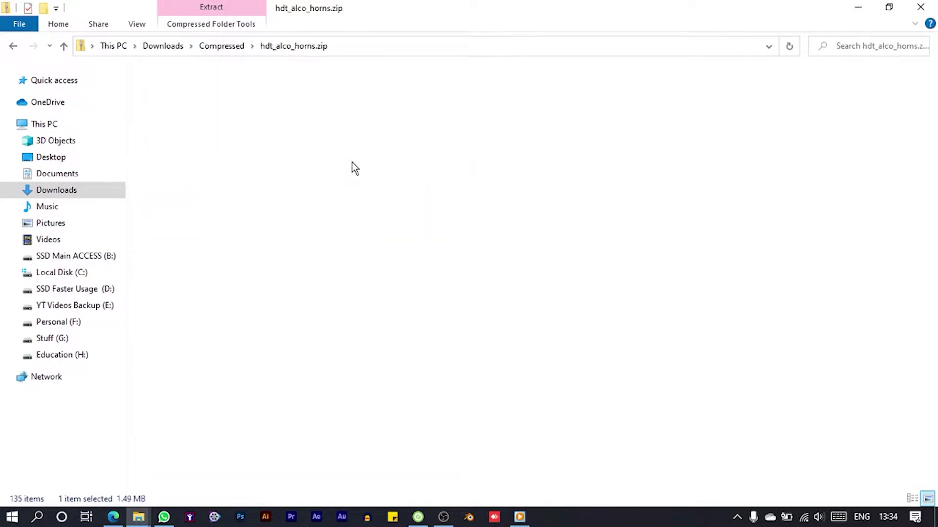
left_click(198, 91)
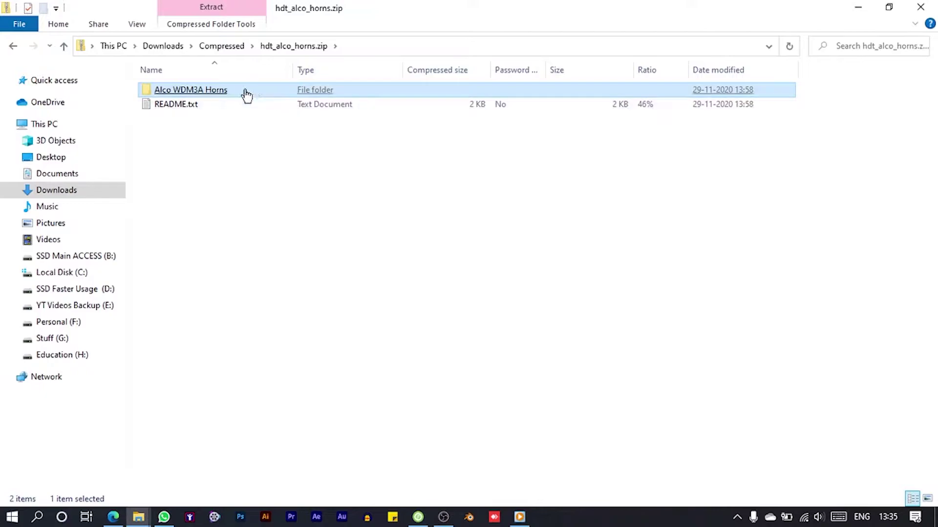
left_click(229, 49)
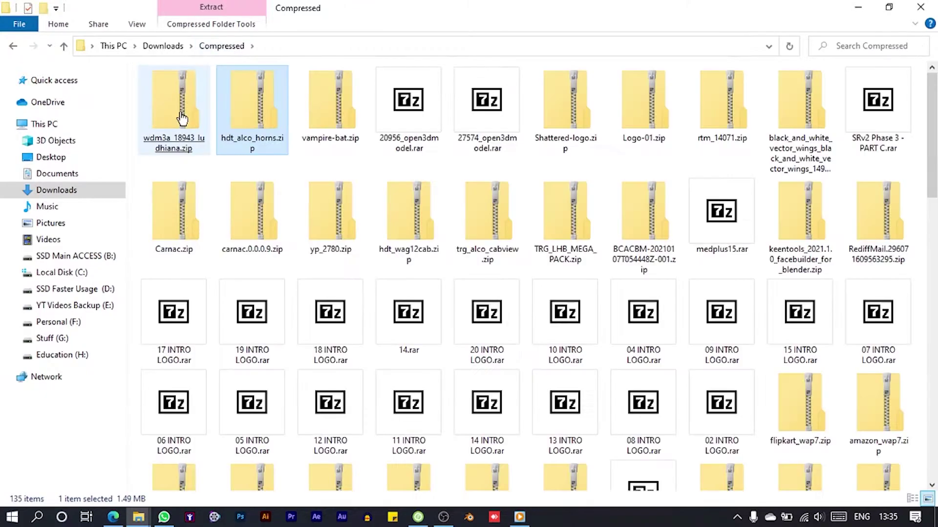
Step: Open TRAINSET > MSA_WDMS and select WDM3A_18943_Ludhiana.eng
mouse_move(139, 517)
left_click(104, 469)
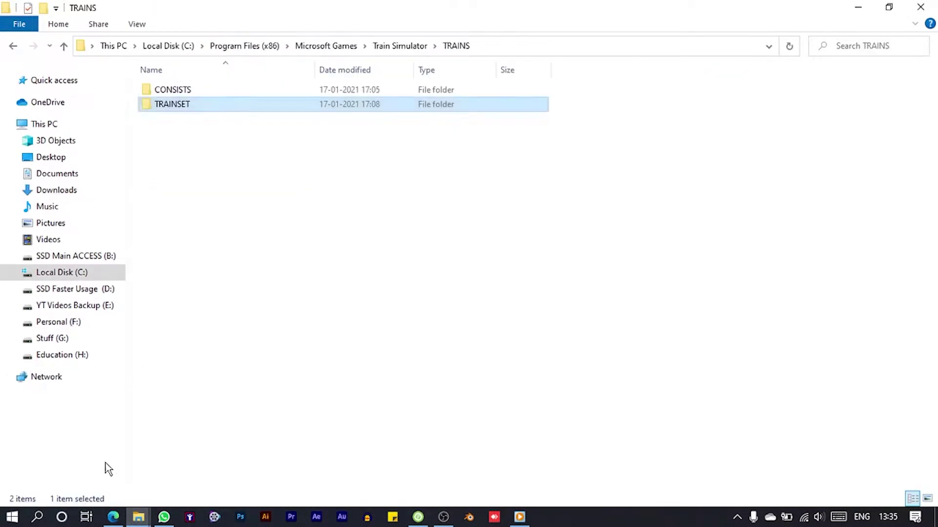
double_click(230, 106)
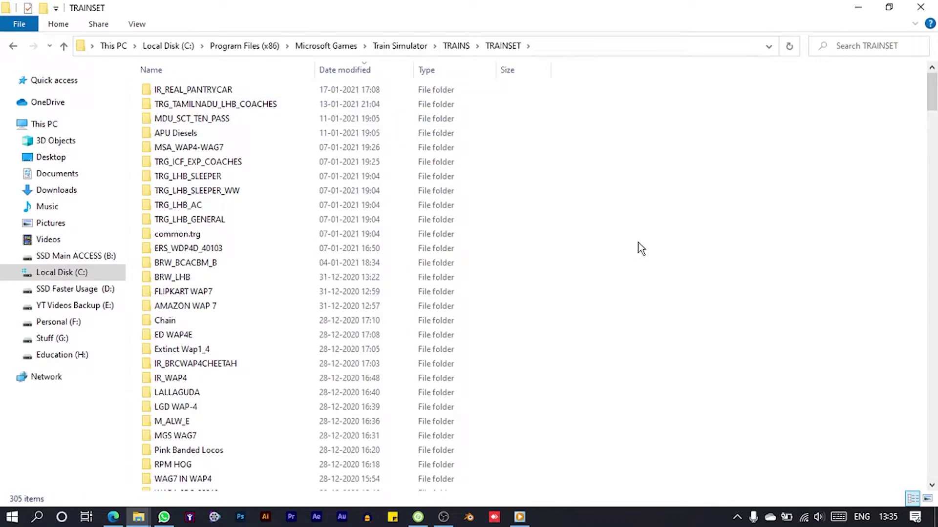
type("ms")
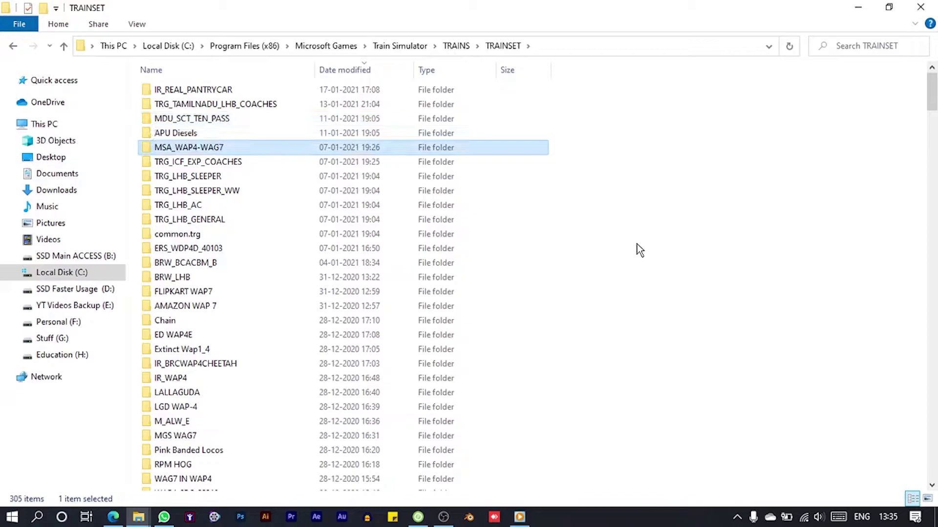
type("ms")
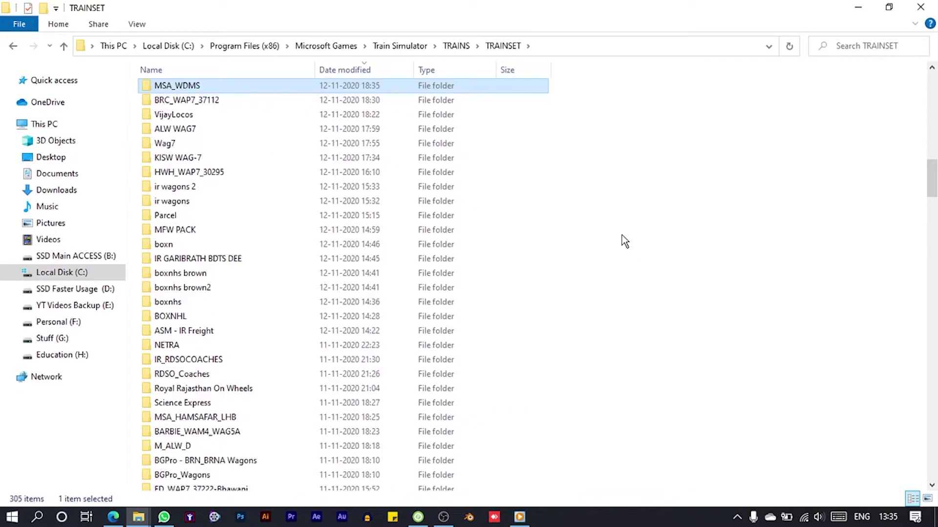
double_click(186, 87)
scroll(215, 342, "down", 3)
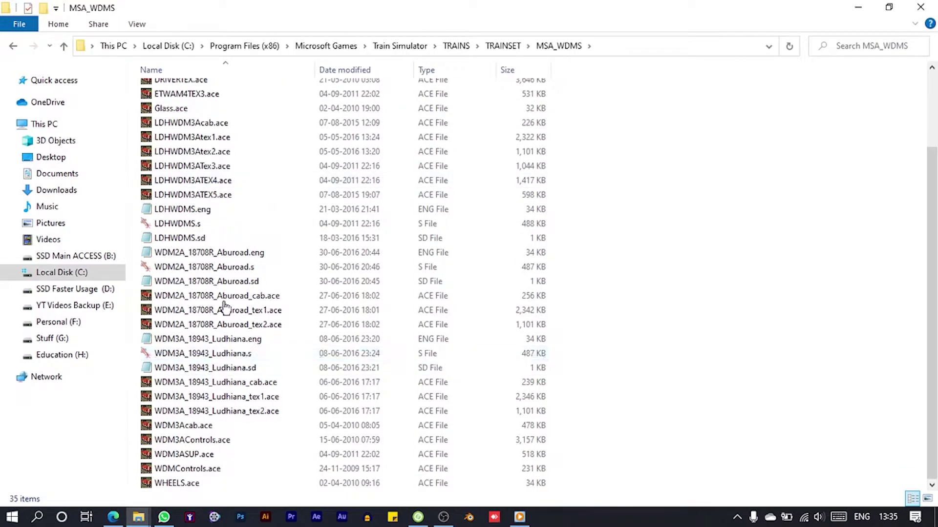
left_click(210, 340)
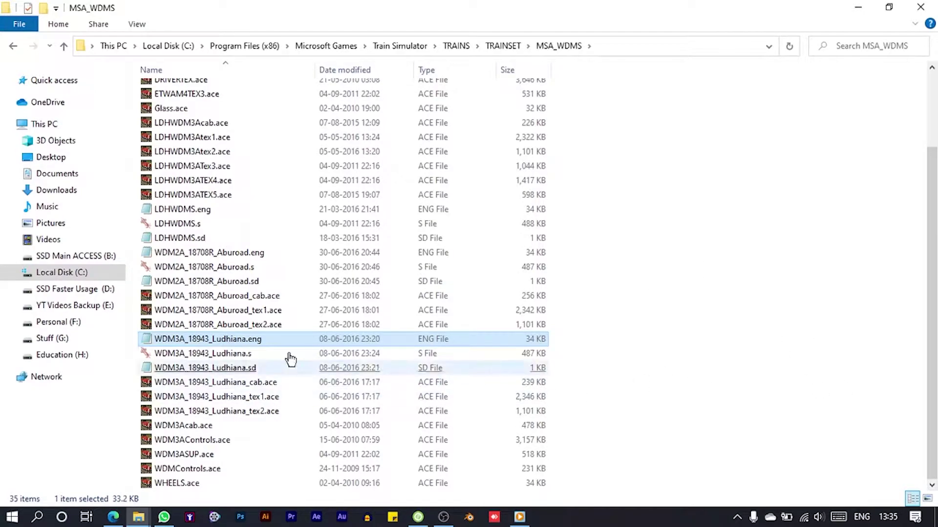
Step: Open WDM3A_18943_Ludhiana.eng in Notepad
double_click(263, 342)
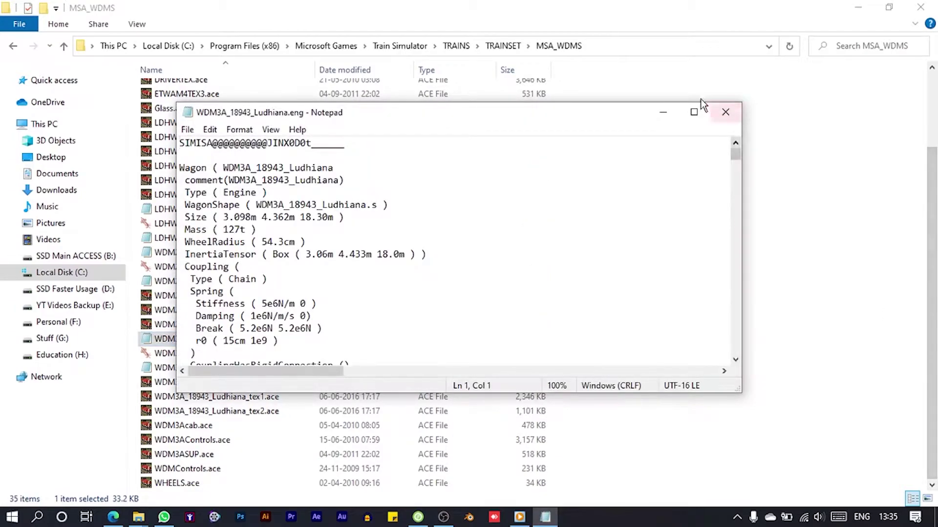
mouse_move(520, 114)
left_mouse_down()
mouse_move(549, 113)
mouse_move(566, 130)
left_mouse_up()
left_click(609, 232)
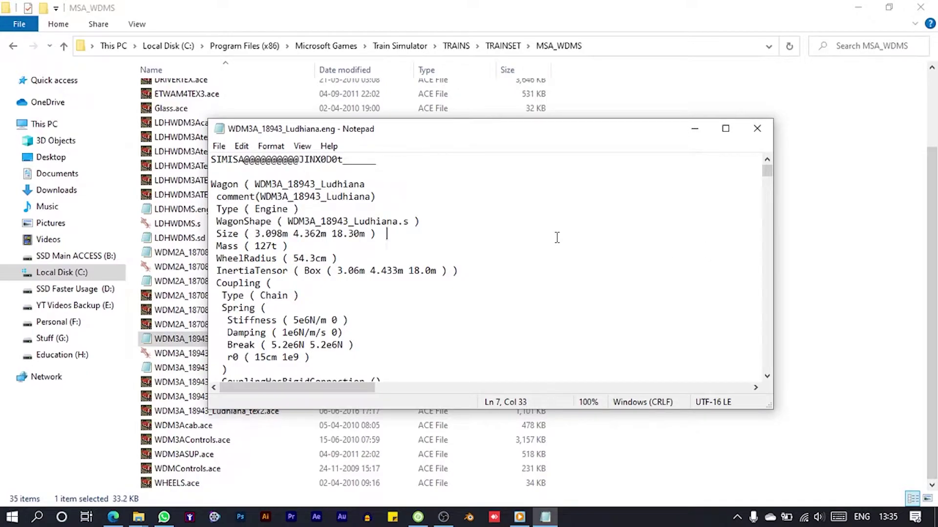
Step: Search downward for "sms" to reach the WDM2eng5.sms sound line
key("ctrl+f")
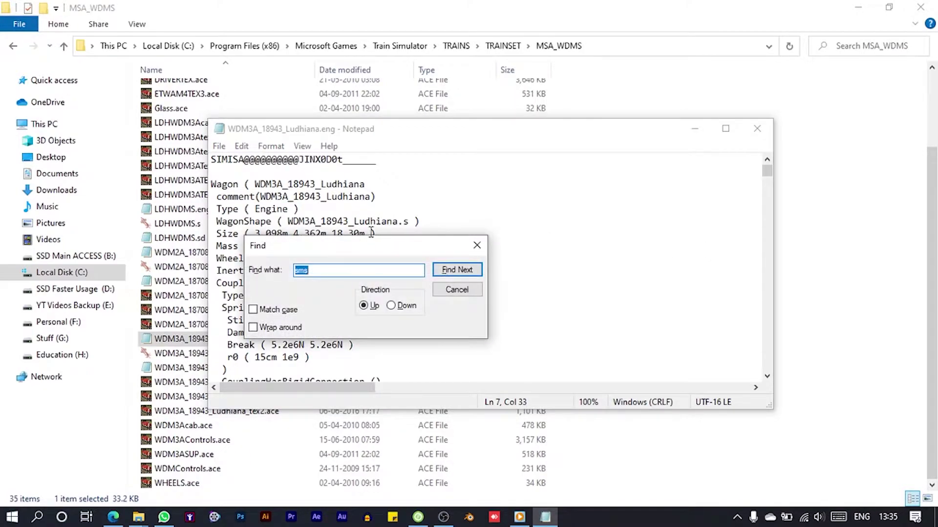
left_click_drag(374, 246, 676, 184)
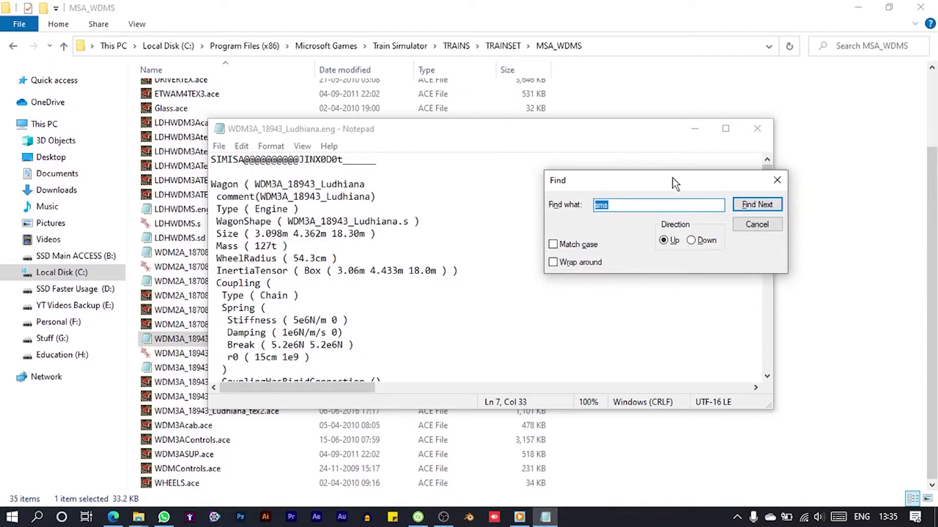
left_click(605, 205)
left_click(691, 240)
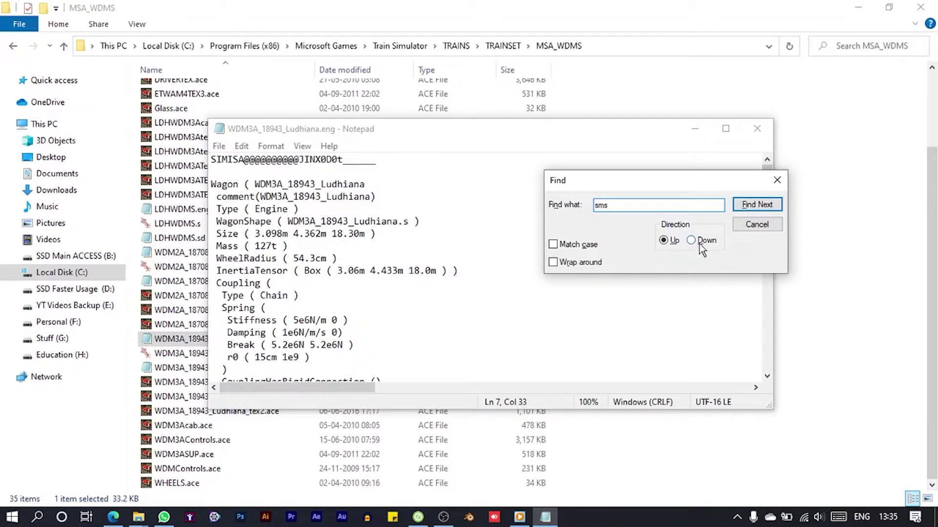
left_click(745, 203)
left_click(745, 204)
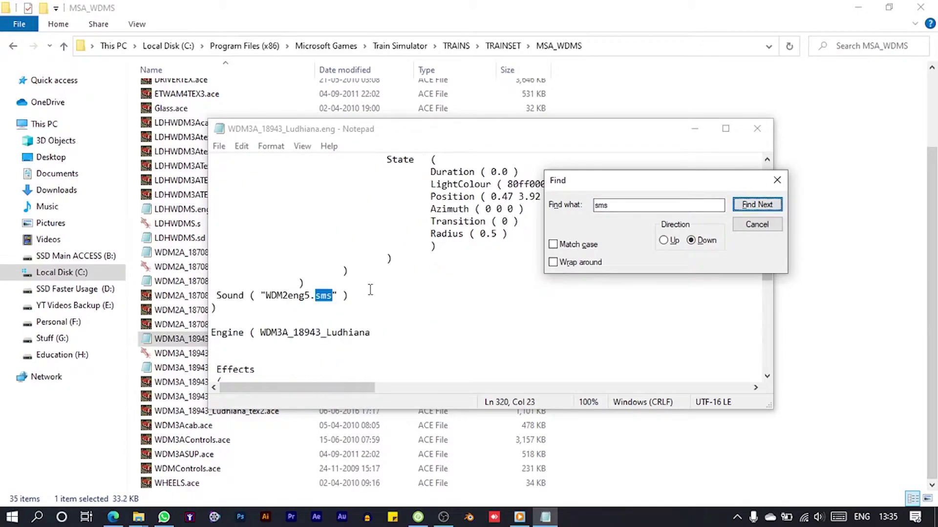
left_click(268, 297)
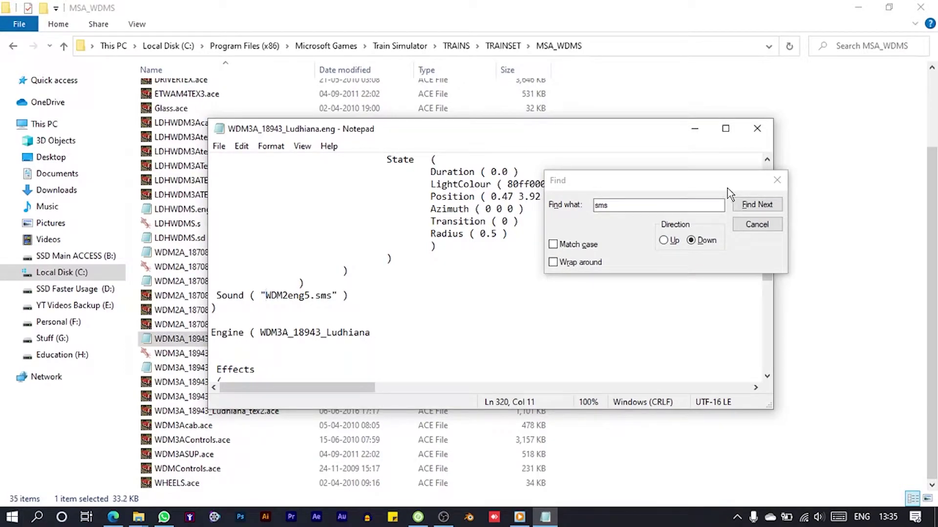
Step: Find the next "sms" match, the WDM2cab.sms sound line, and move Notepad aside
left_click(735, 204)
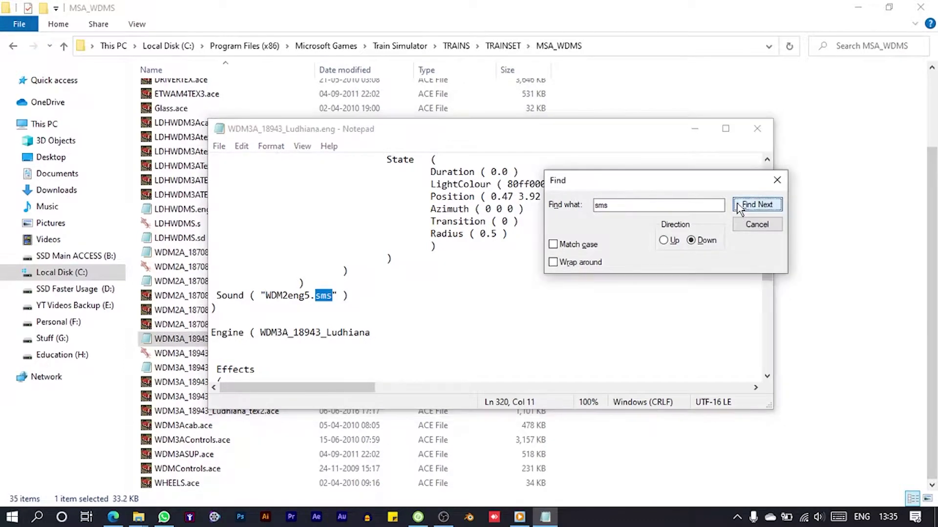
left_click(735, 203)
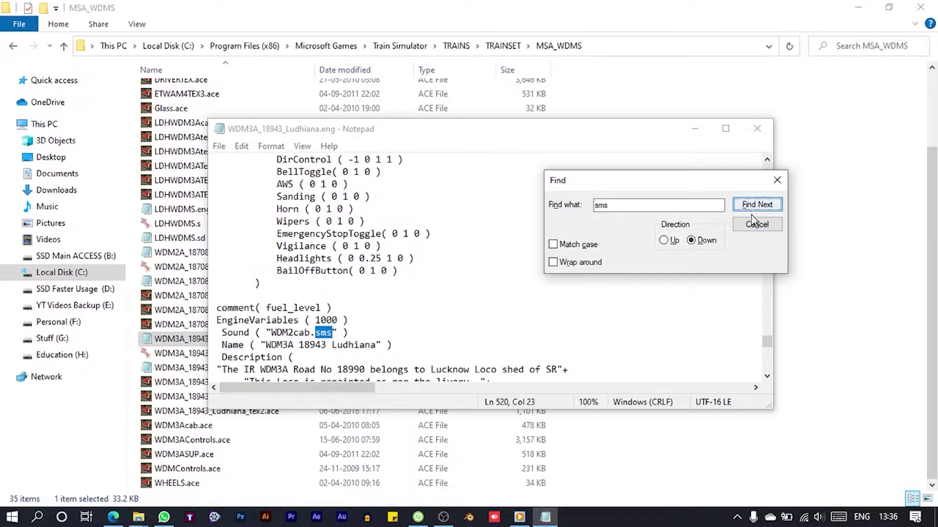
left_click_drag(602, 131, 788, 116)
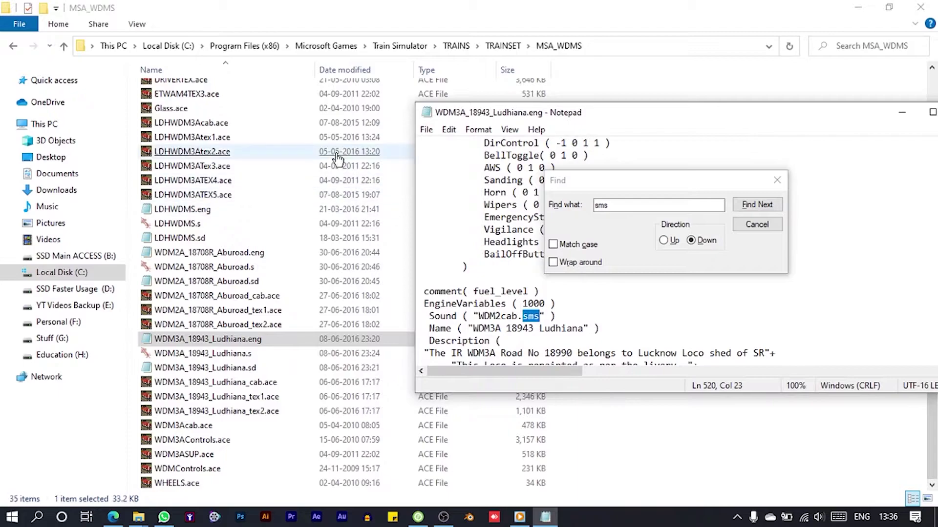
scroll(273, 156, "up", 3)
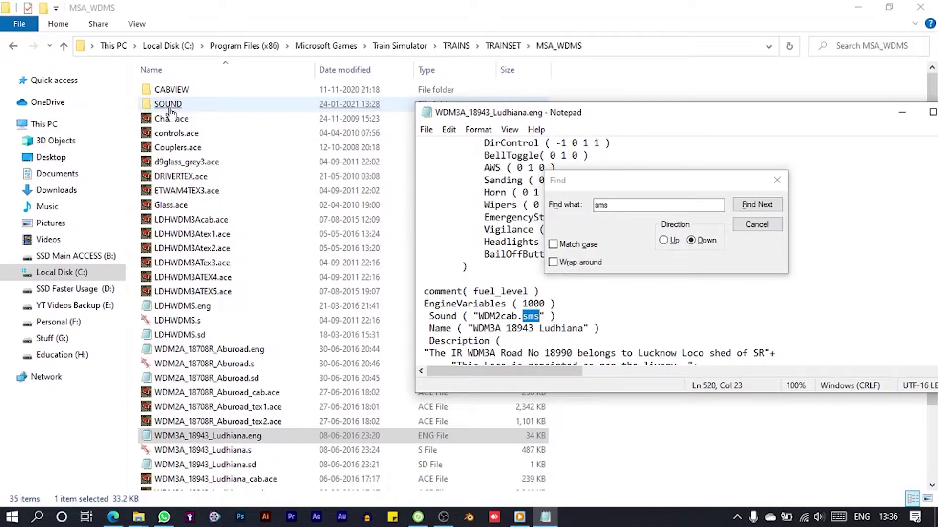
Step: Open SOUND > Alco WDM3A Horns and select WDM3A_HORN1.wav and WDM3A_HORN2.wav
double_click(168, 106)
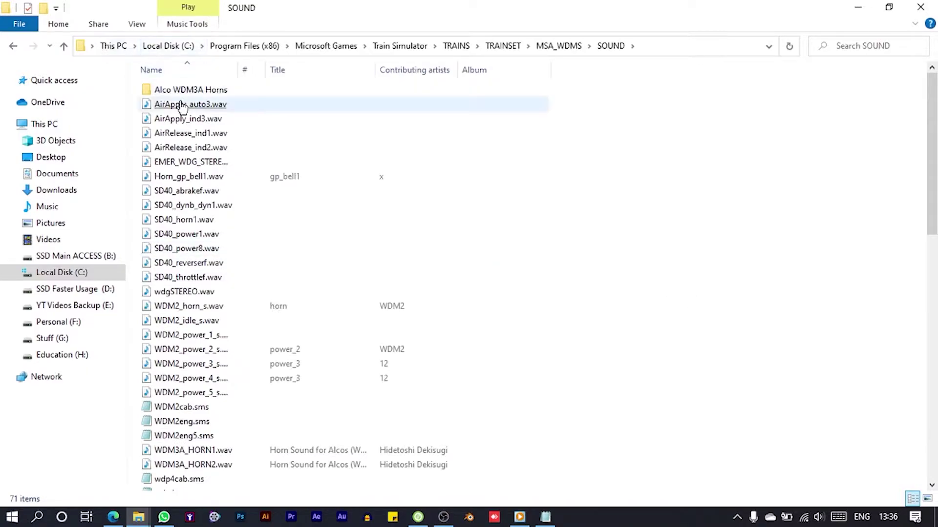
left_click(183, 106)
left_click(201, 92)
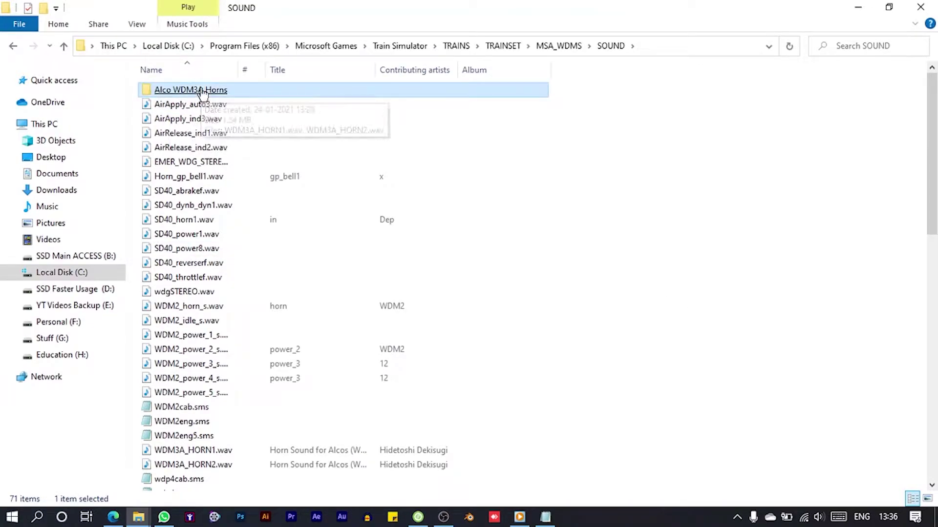
double_click(203, 93)
left_click_drag(212, 148, 151, 51)
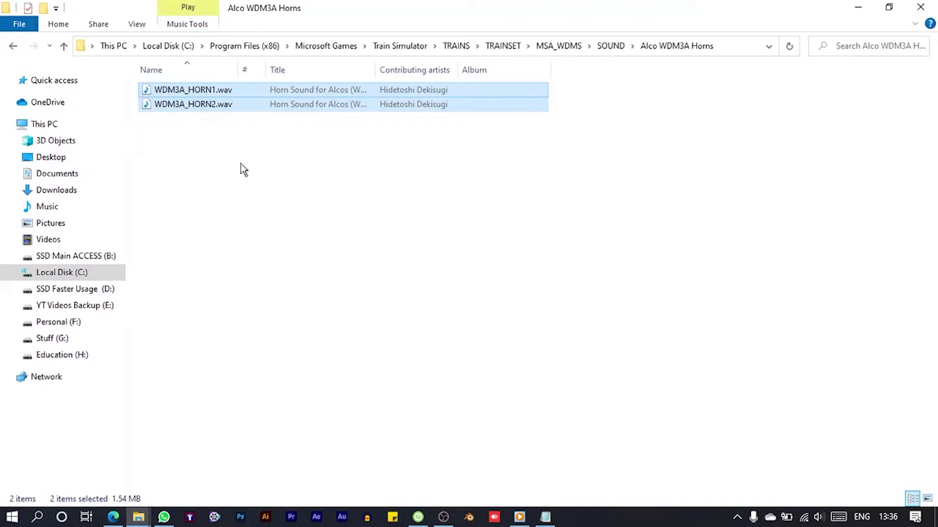
left_click(349, 170)
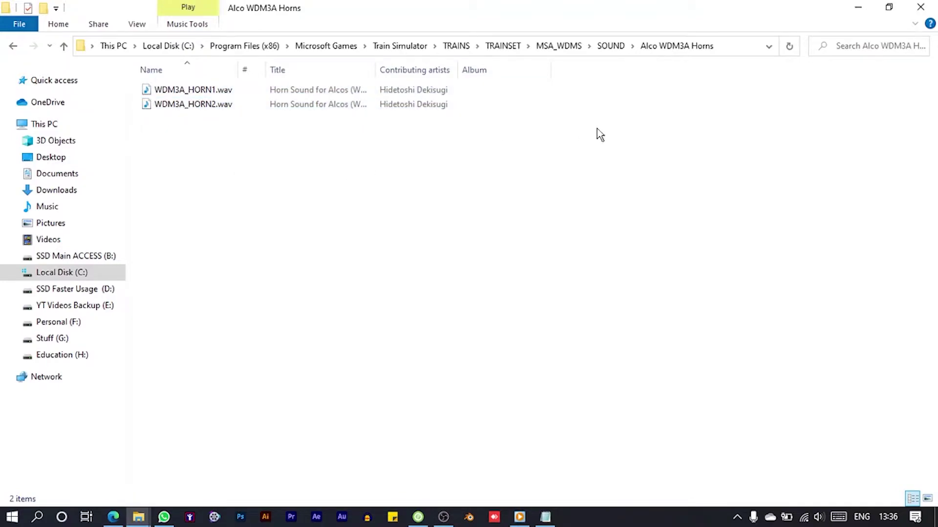
left_click(608, 48)
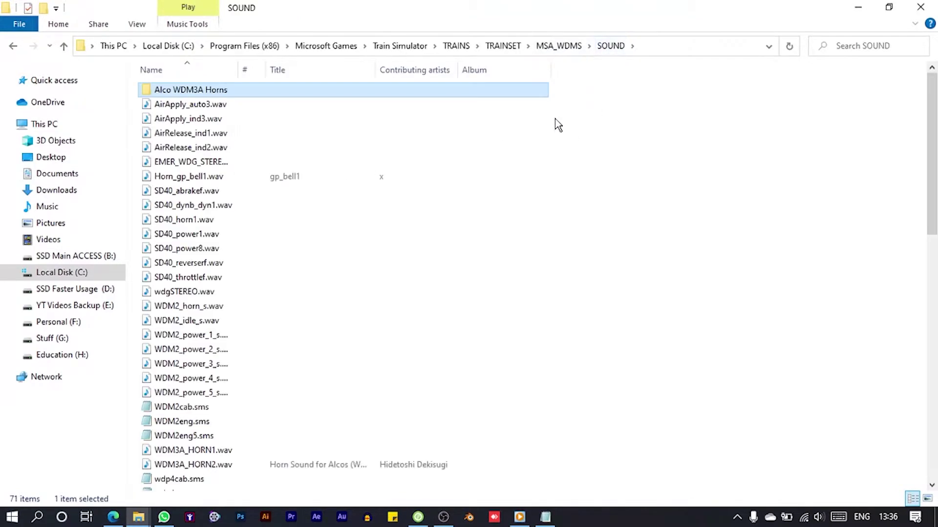
double_click(192, 93)
mouse_move(163, 97)
left_mouse_down()
mouse_move(379, 253)
mouse_move(237, 157)
left_mouse_up()
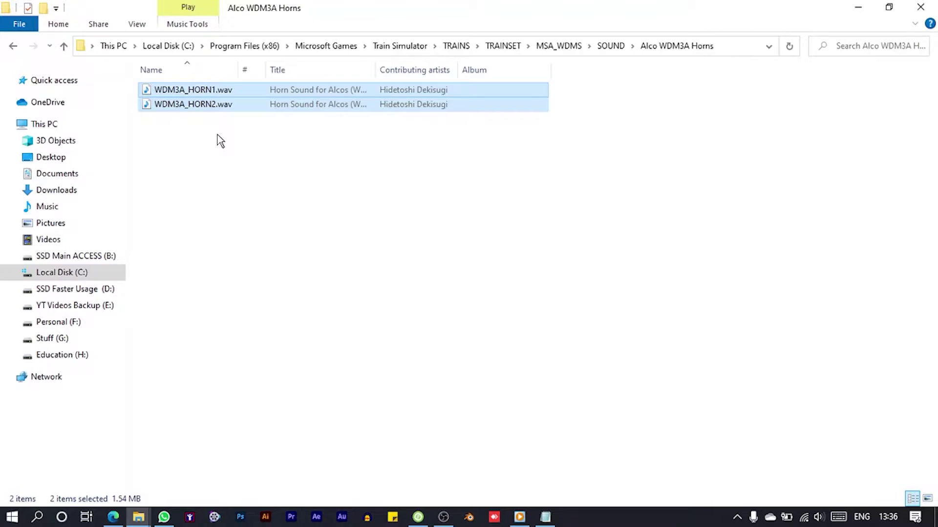
Step: Copy the two horn WAVs into SOUND, replacing the same-named files
right_click(197, 105)
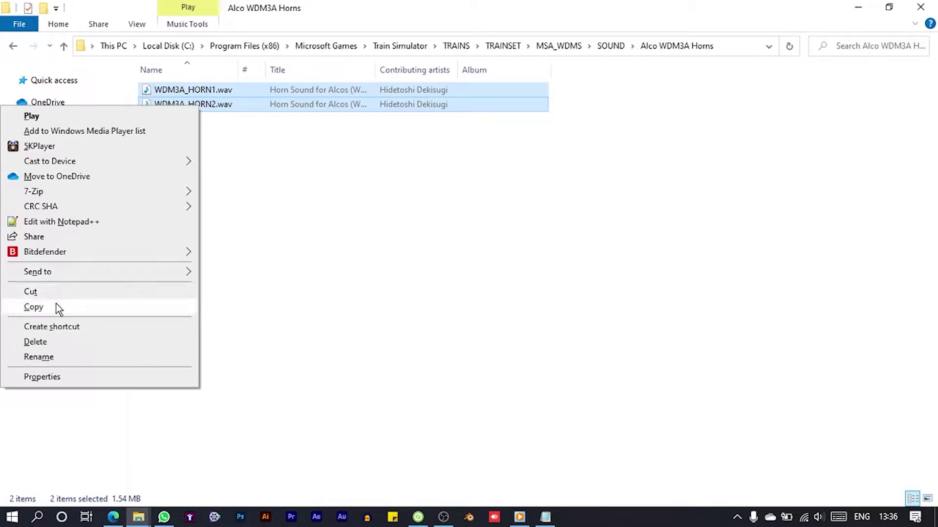
left_click(57, 307)
left_click(610, 46)
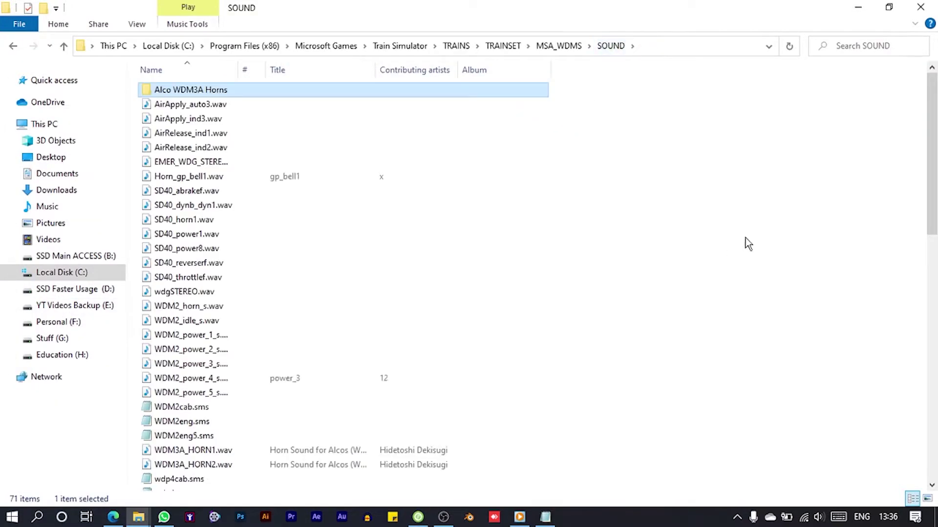
right_click(785, 220)
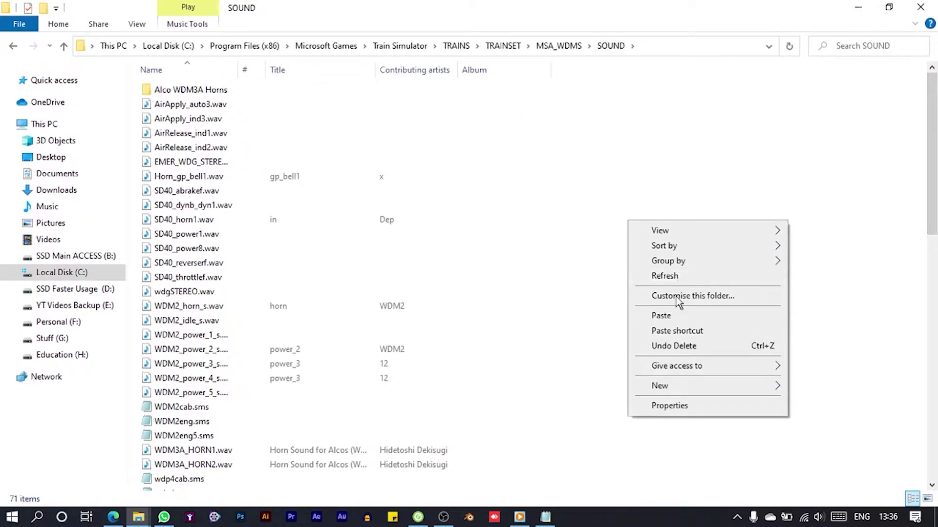
left_click(670, 315)
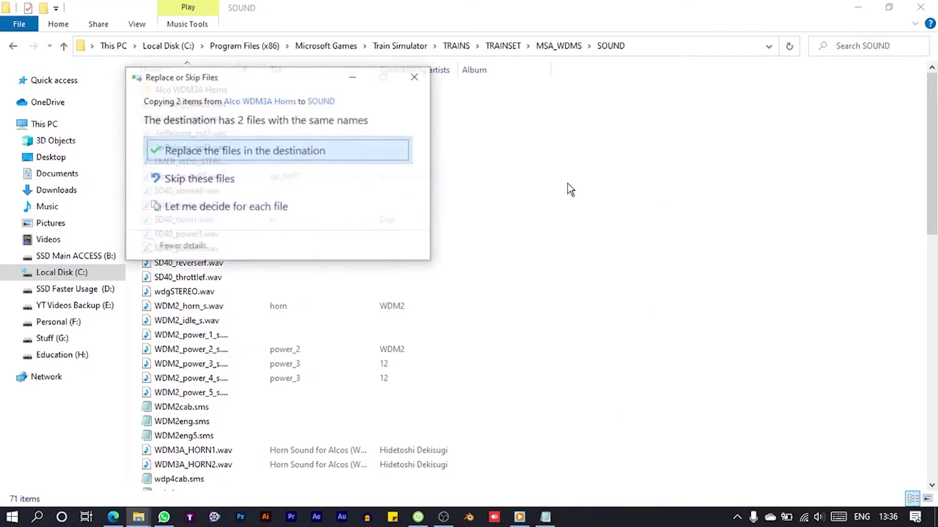
left_click(179, 155)
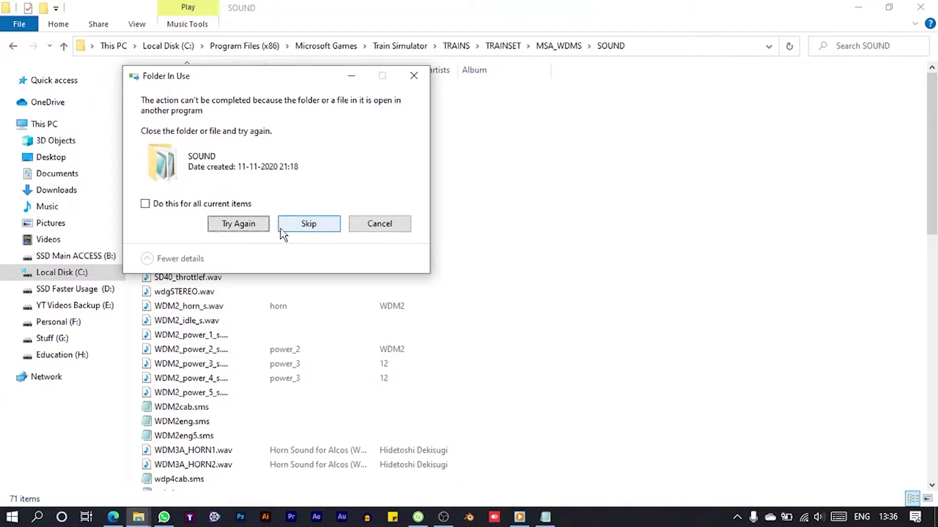
Step: Close Notepad and the media player locking the files, then retry until the copy completes
left_click(556, 516)
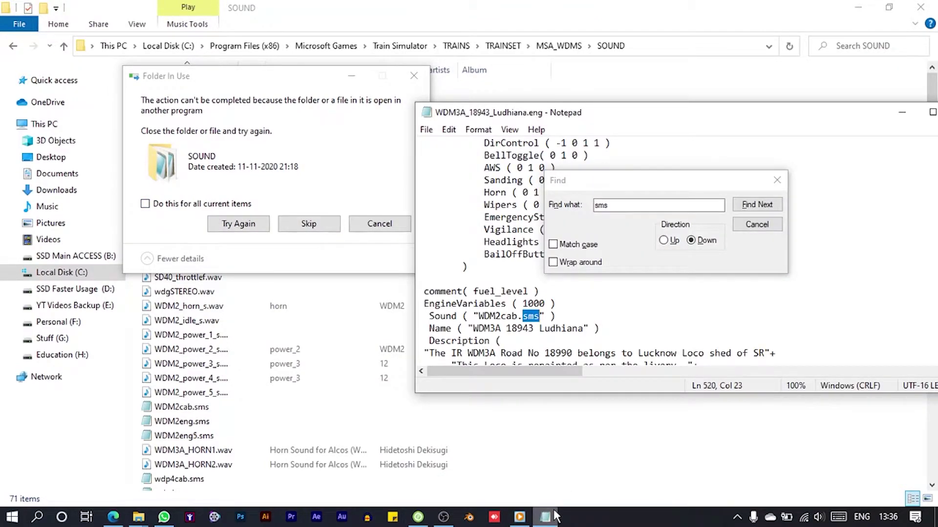
left_click(747, 227)
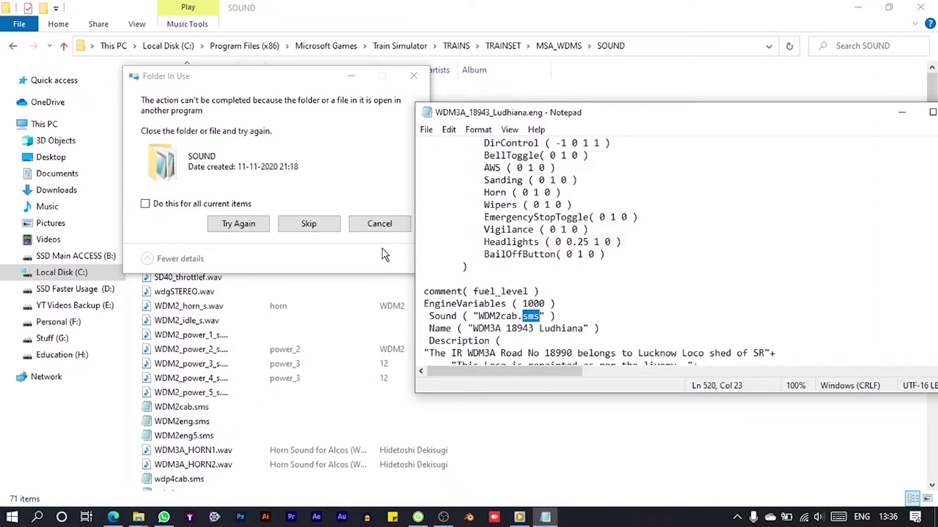
left_click(254, 225)
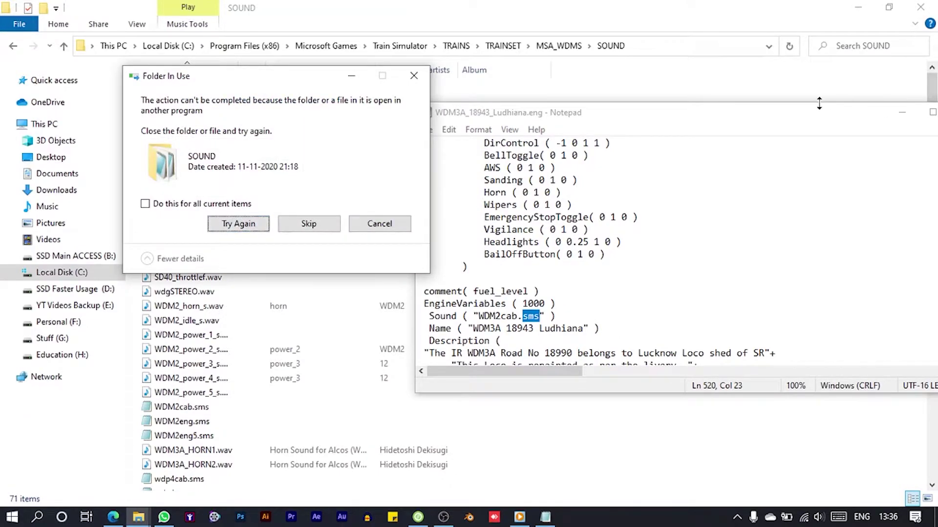
left_click_drag(813, 106, 813, 56)
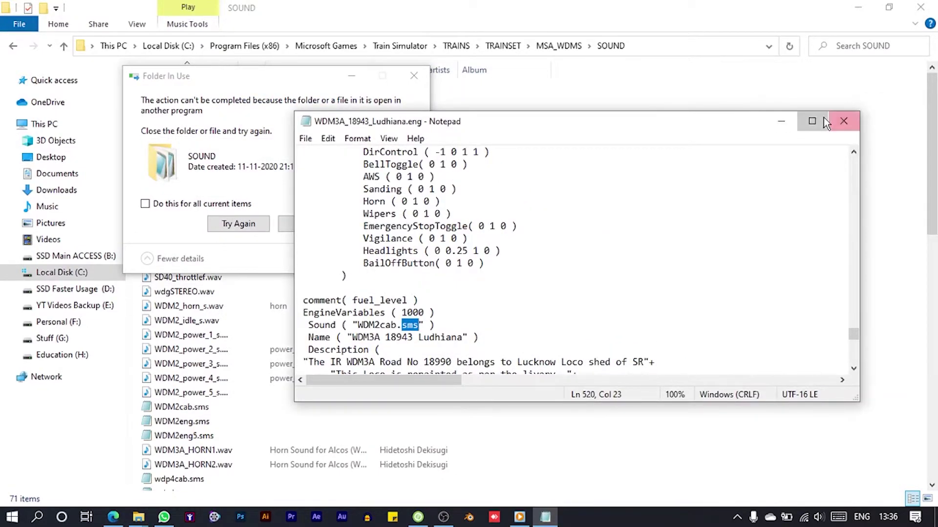
key("super+Up")
left_click(920, 7)
left_click(256, 222)
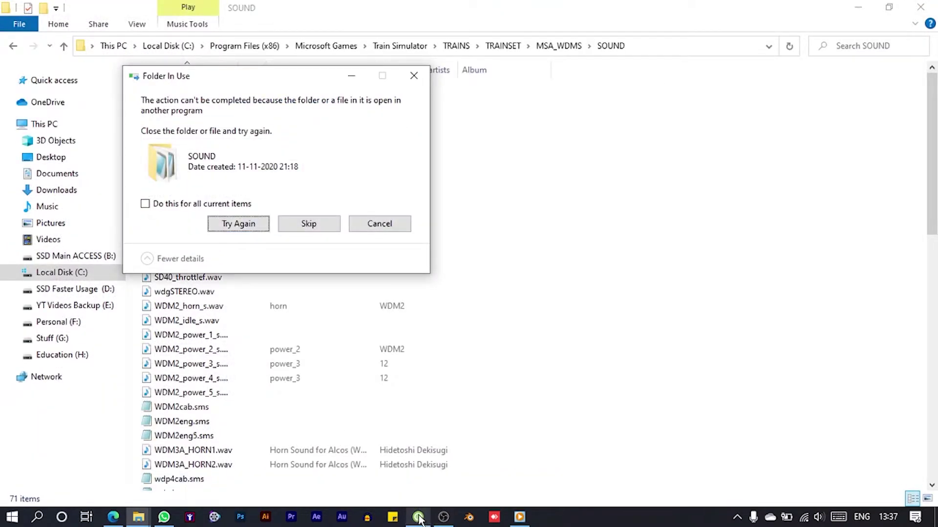
left_click(520, 517)
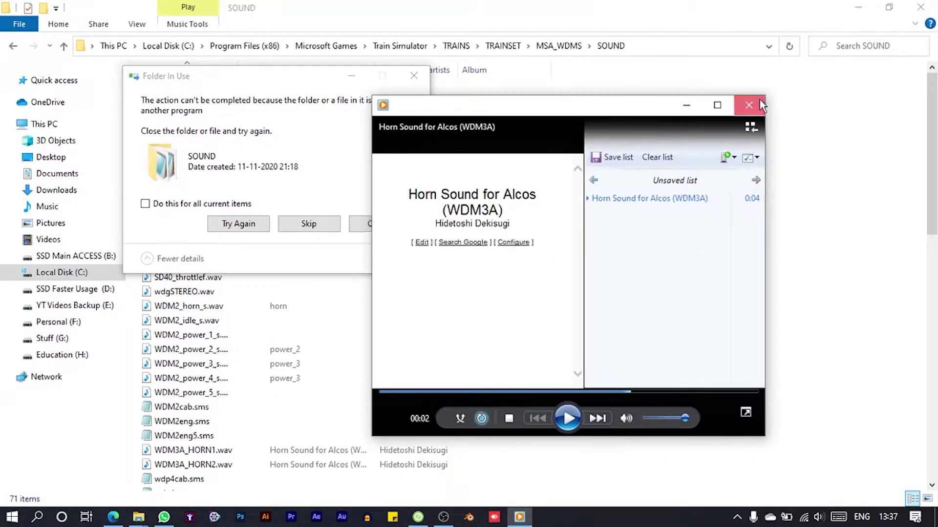
left_click(759, 104)
left_click(236, 228)
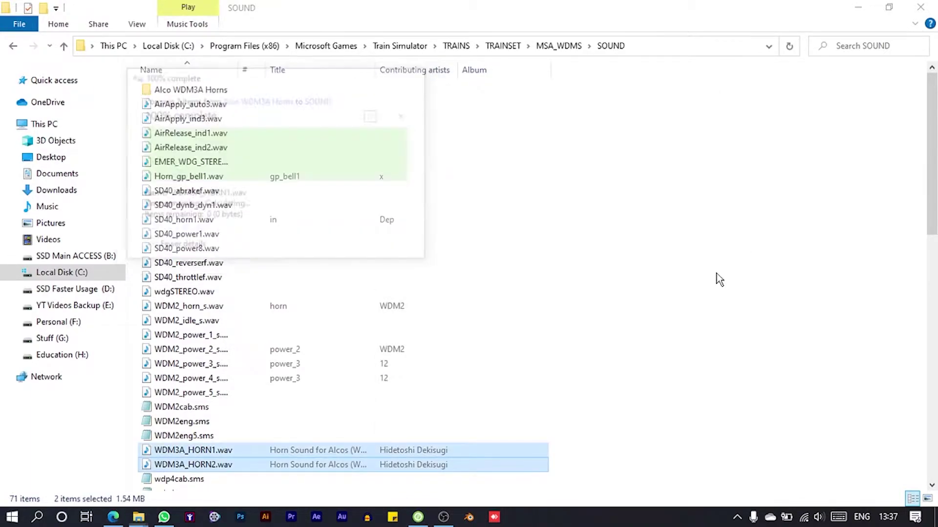
left_click(699, 274)
scroll(695, 299, "down", 2)
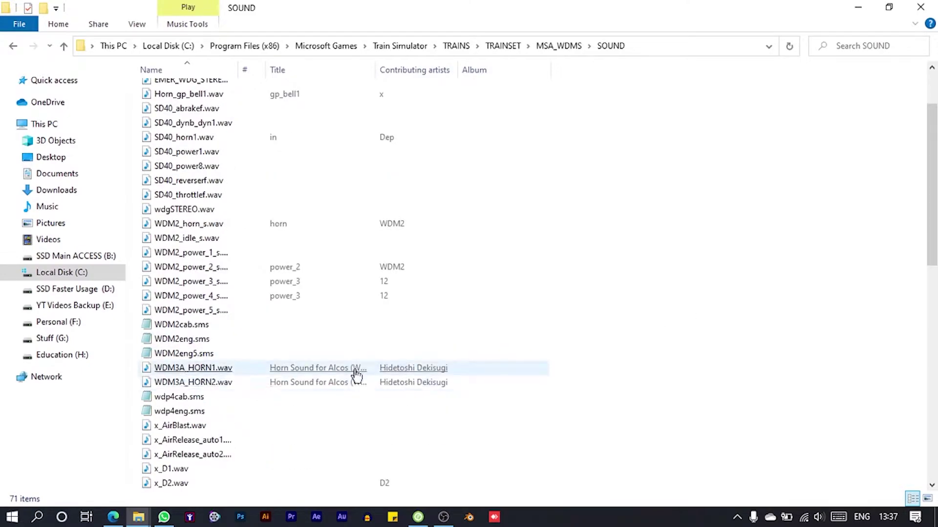
left_click(356, 374)
left_click(366, 386, "shift")
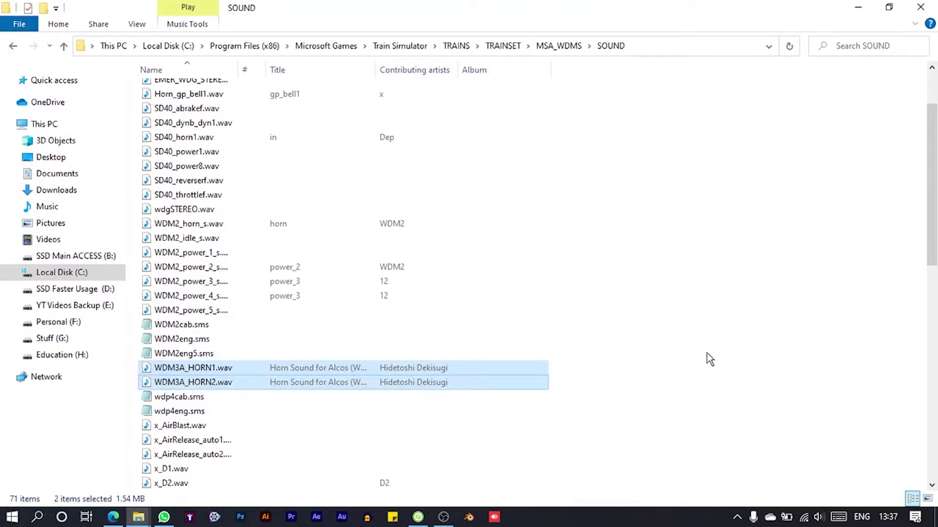
scroll(700, 350, "up", 2)
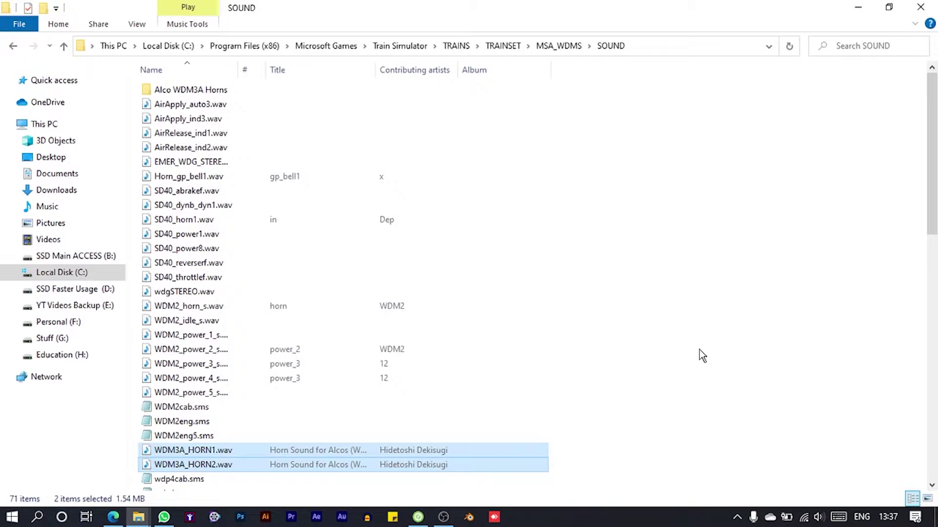
scroll(683, 356, "down", 3)
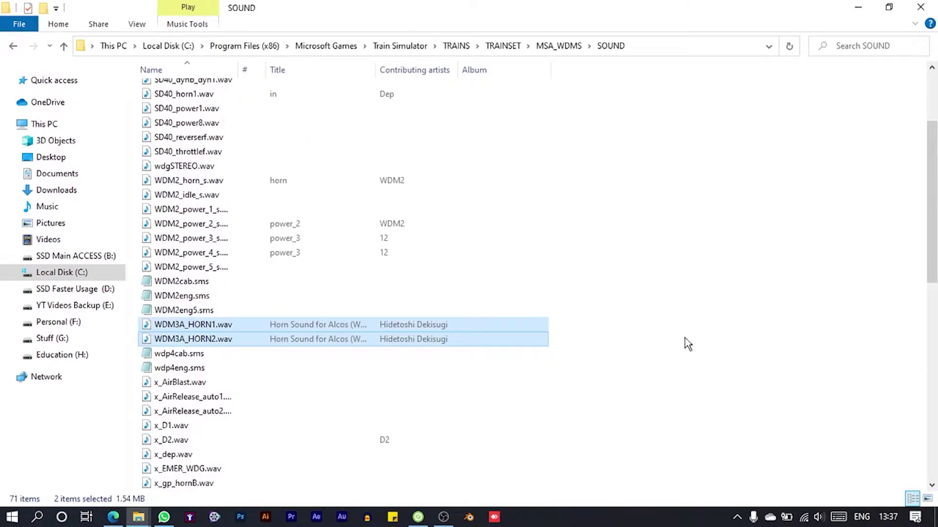
left_click(725, 311)
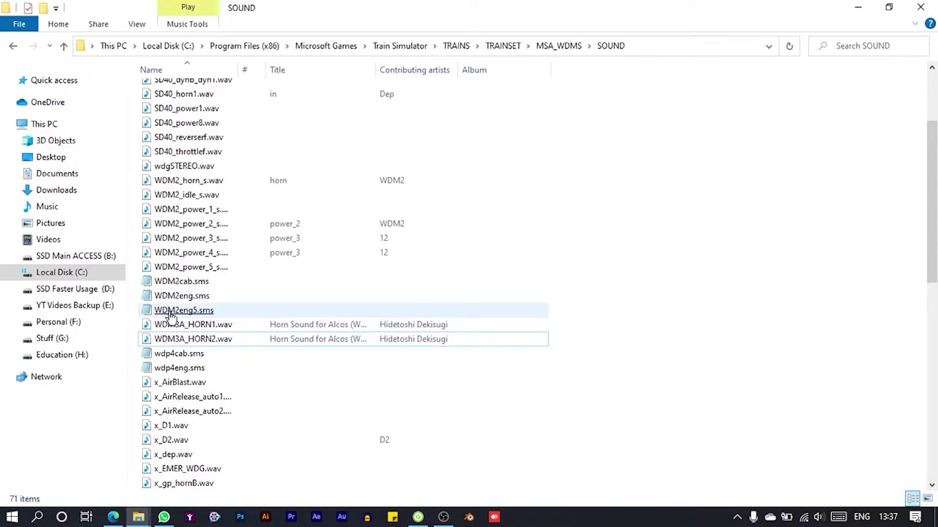
left_click(203, 317)
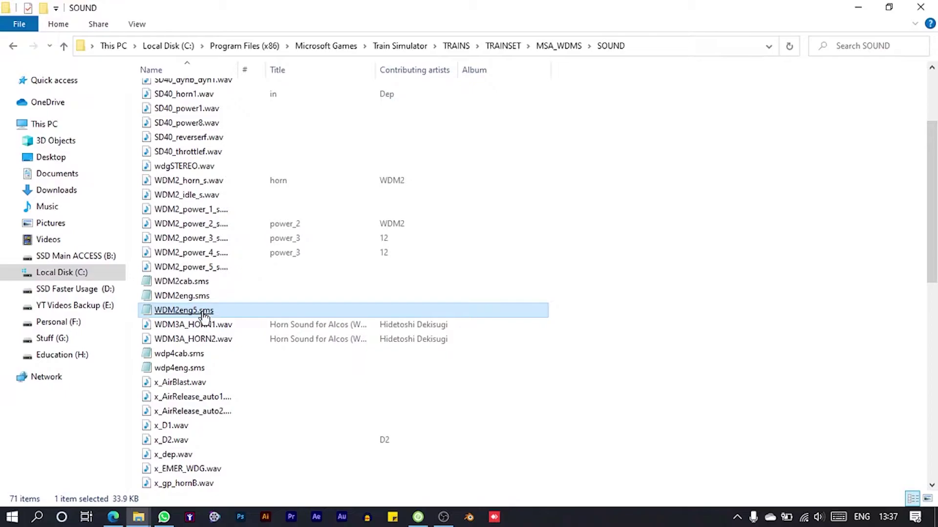
left_click(179, 286)
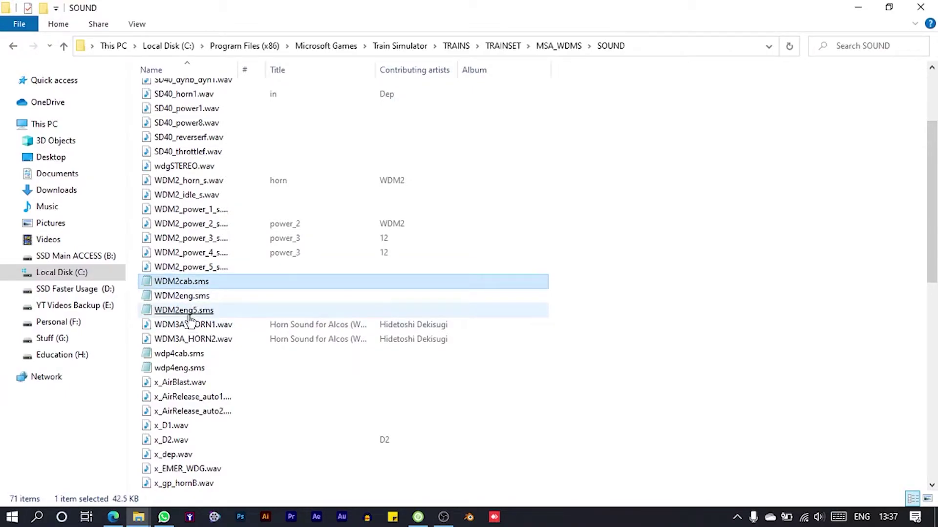
left_click(189, 315)
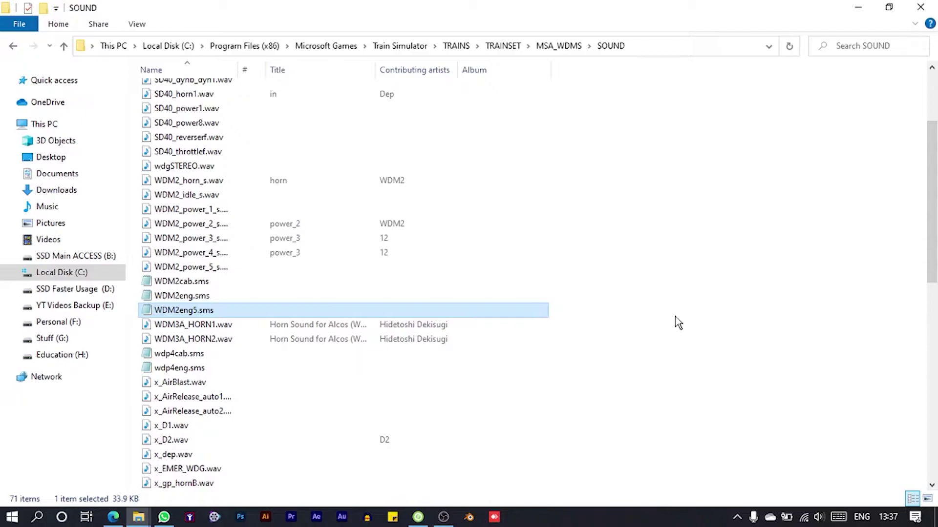
left_click(425, 519)
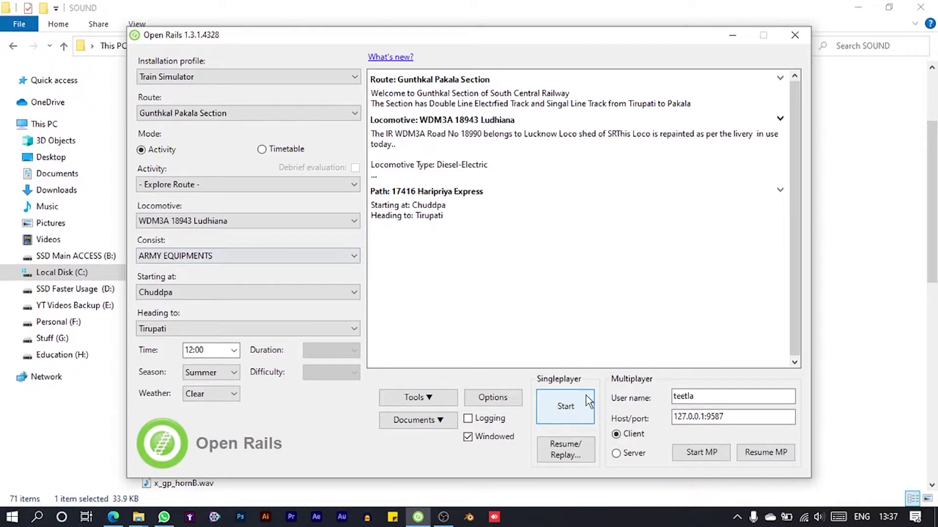
Step: Start the Explore Route session on Gunthkal Pakala with WDM3A 18943 Ludhiana
left_click(575, 410)
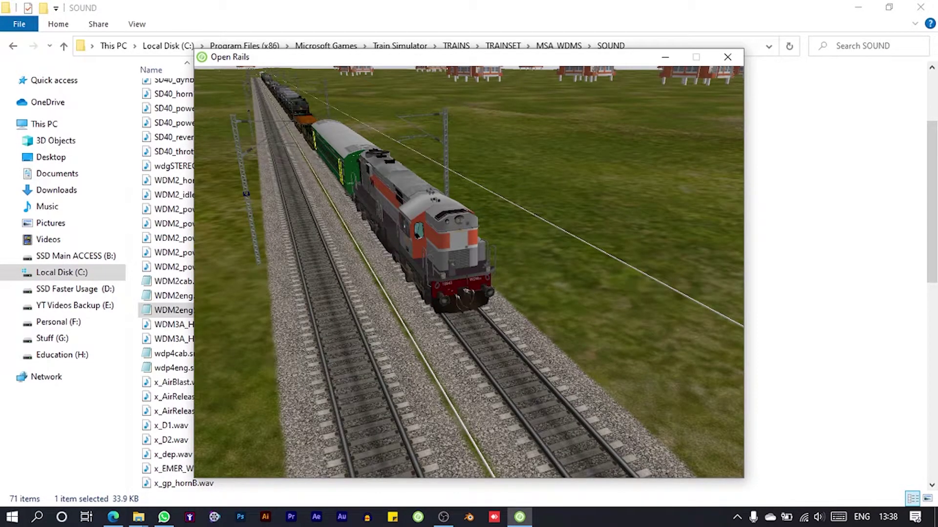
Step: Switch to the cab view, look around, and sound the horn
key("4")
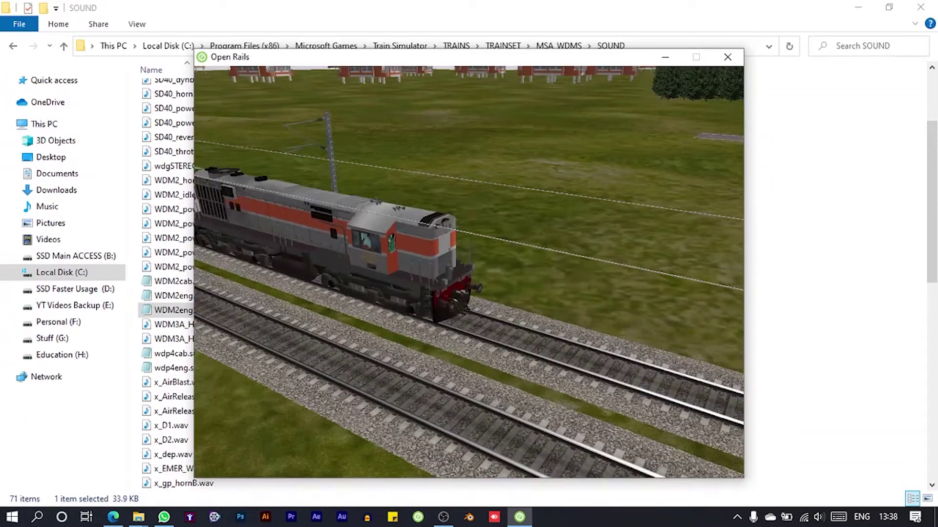
key("1")
key("Right")
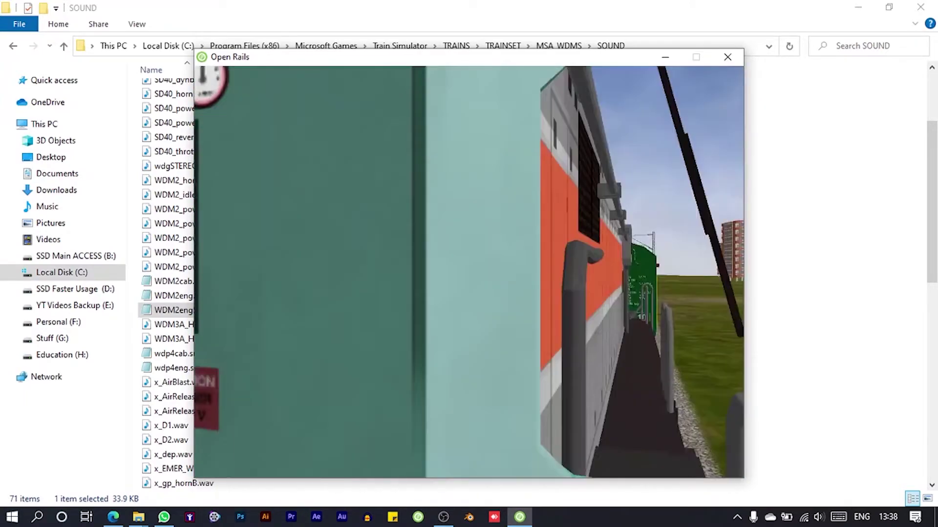
key("Right")
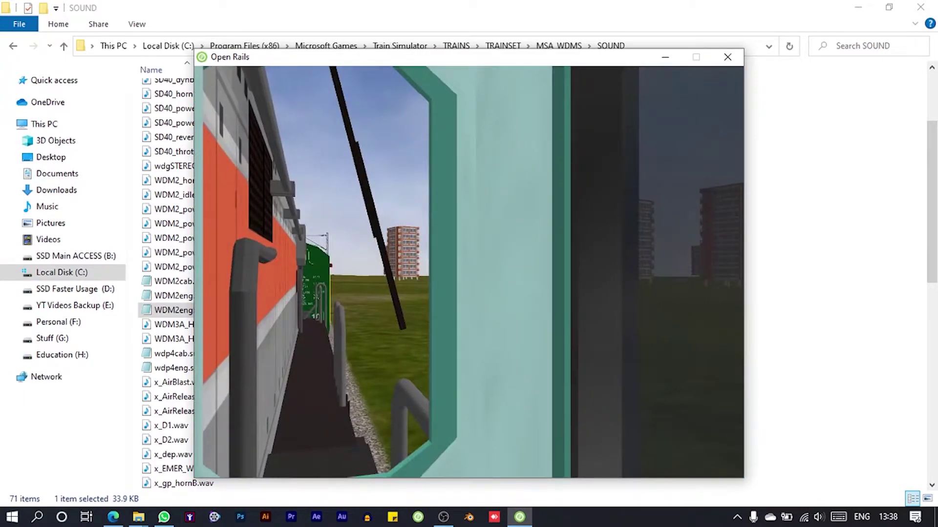
key("Right")
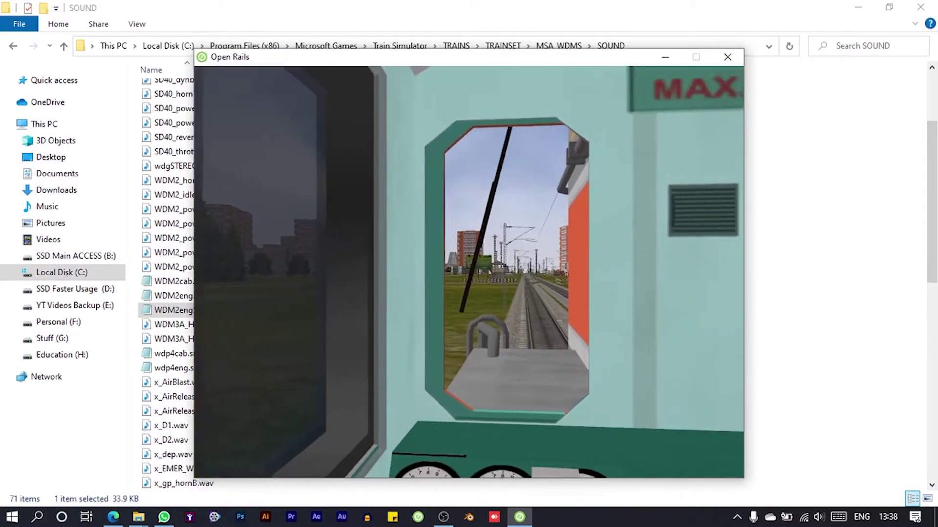
key("Right")
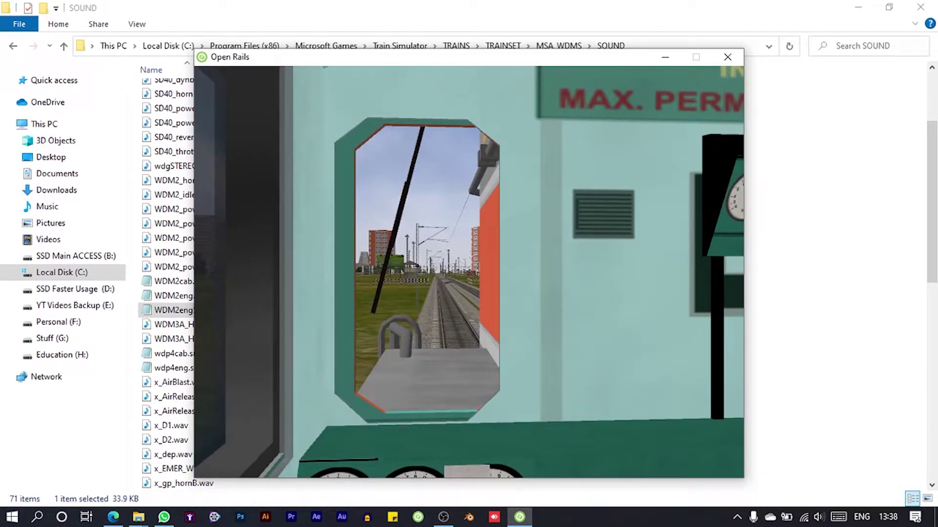
key("space")
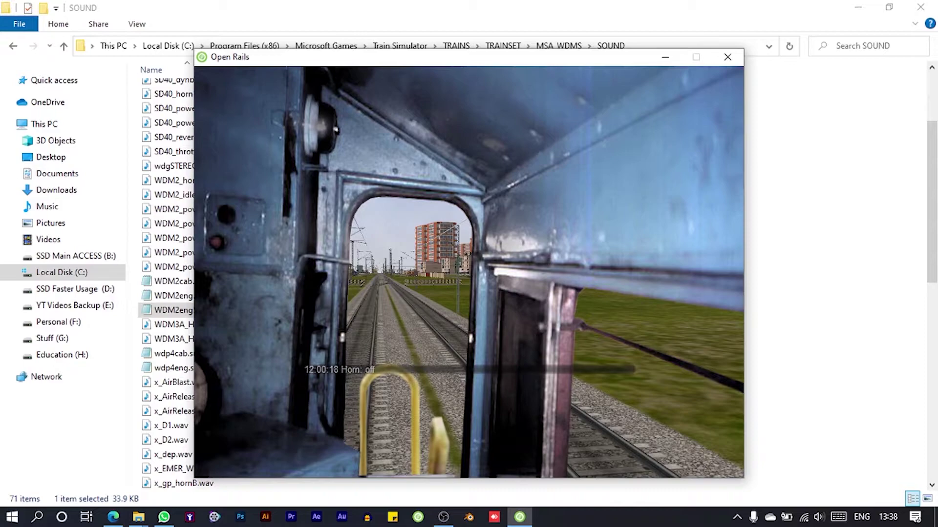
key("space")
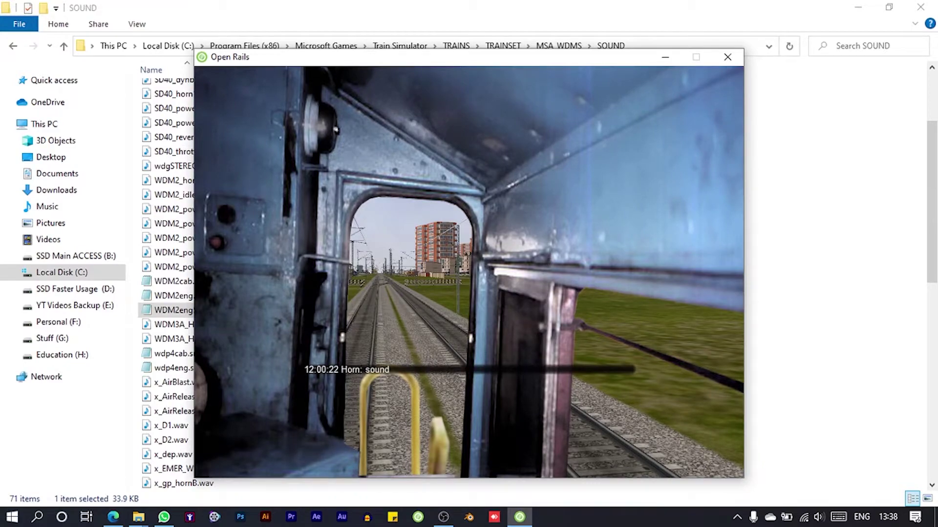
Step: Ring the bell outside and in the cab, sound the horn again, then close the simulation
key("2")
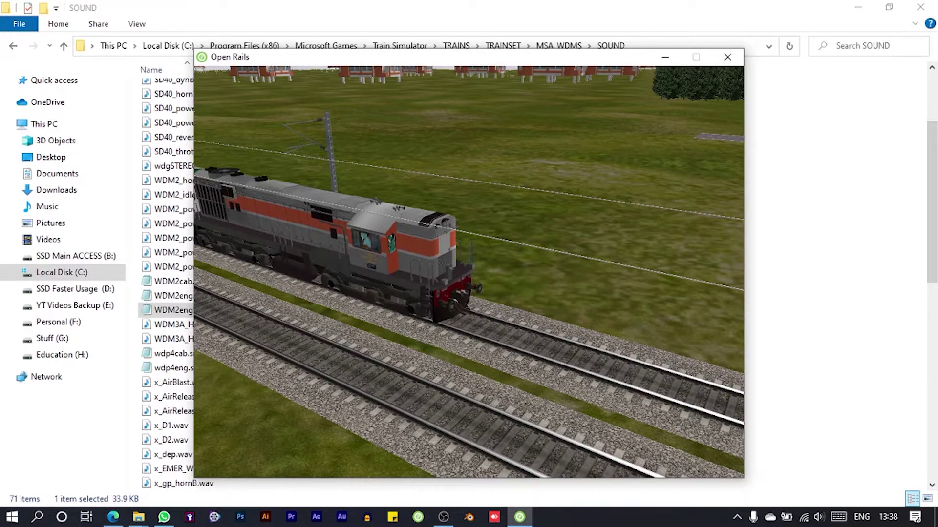
key("b")
key("1")
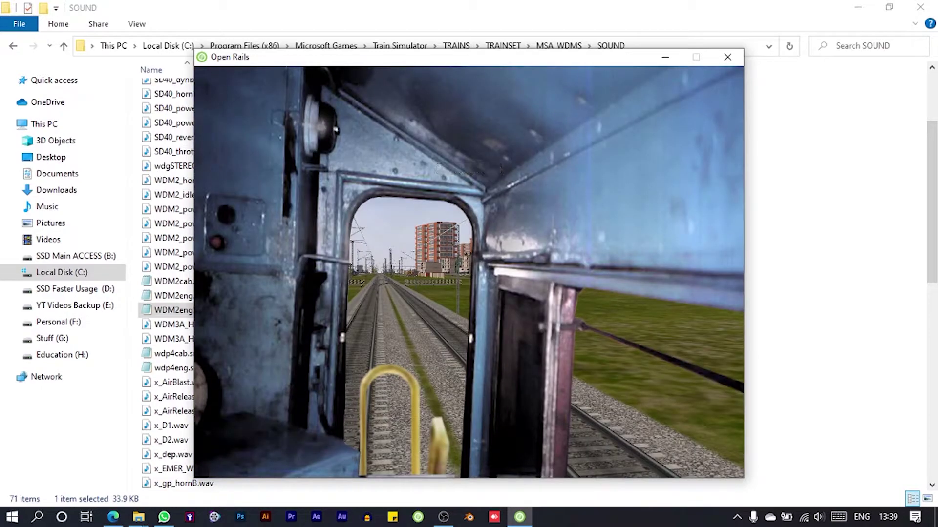
key("b")
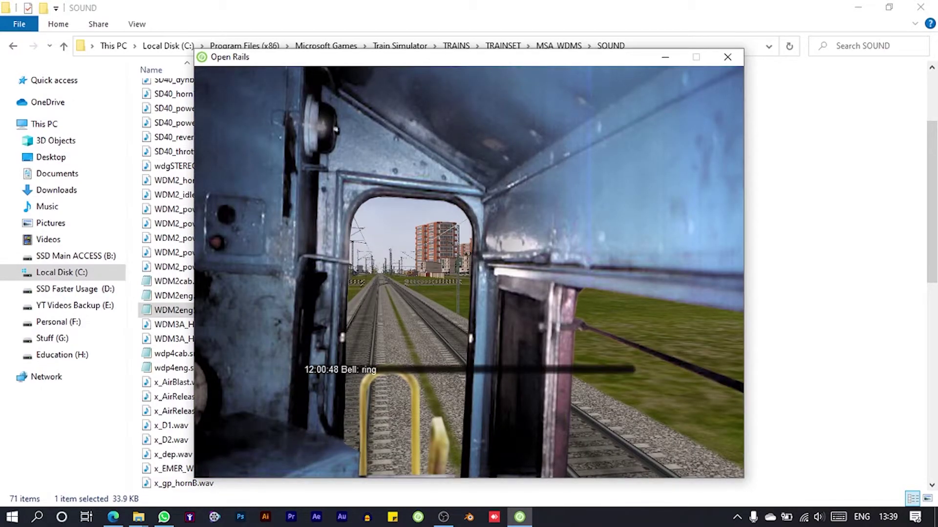
key("b")
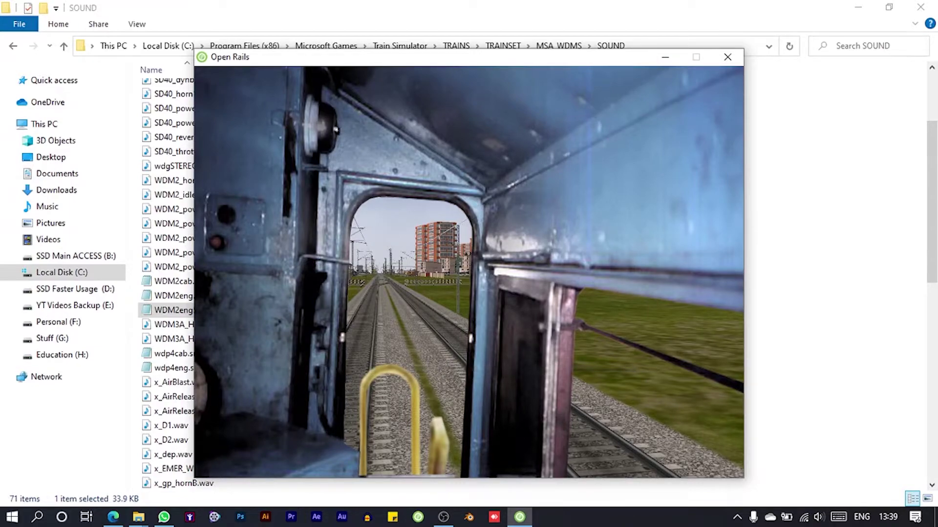
key("space")
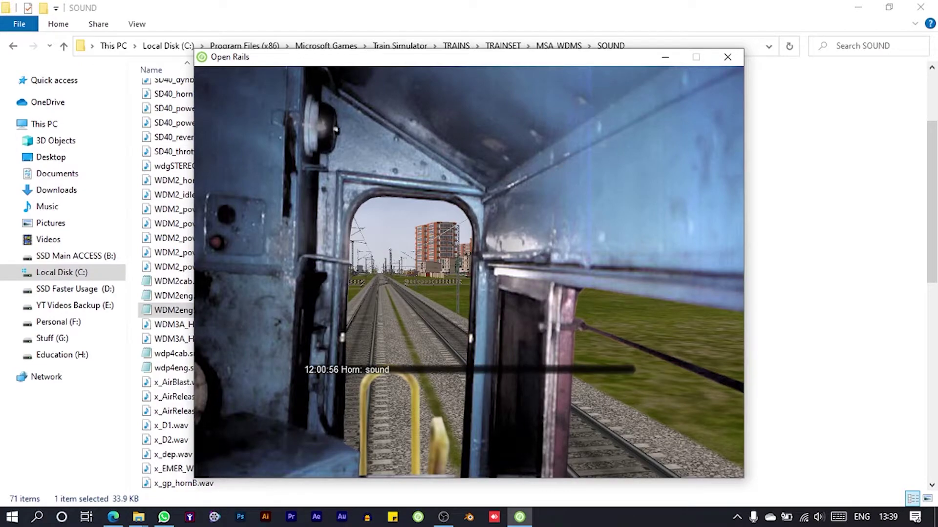
key("space")
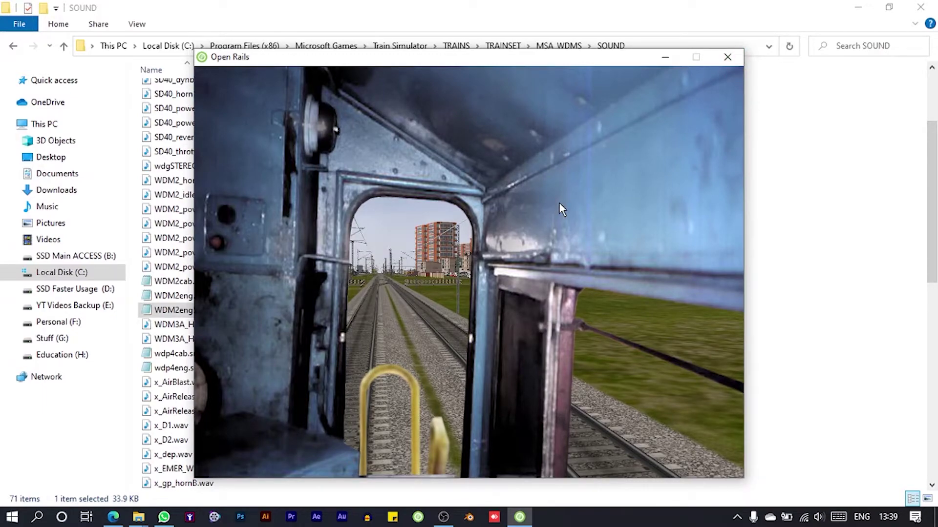
left_click(727, 56)
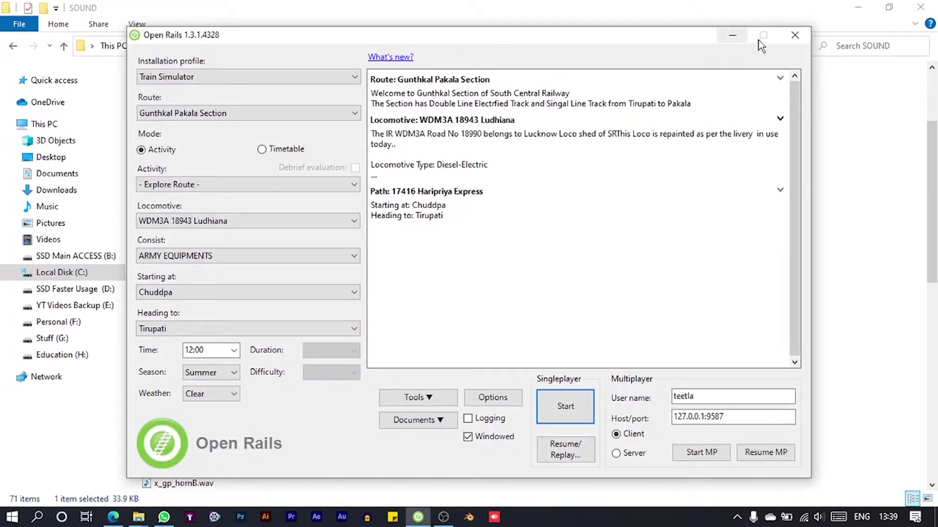
Step: Close the Open Rails launcher, open WDM2eng5.sms in Notepad, then minimize Notepad
left_click(792, 36)
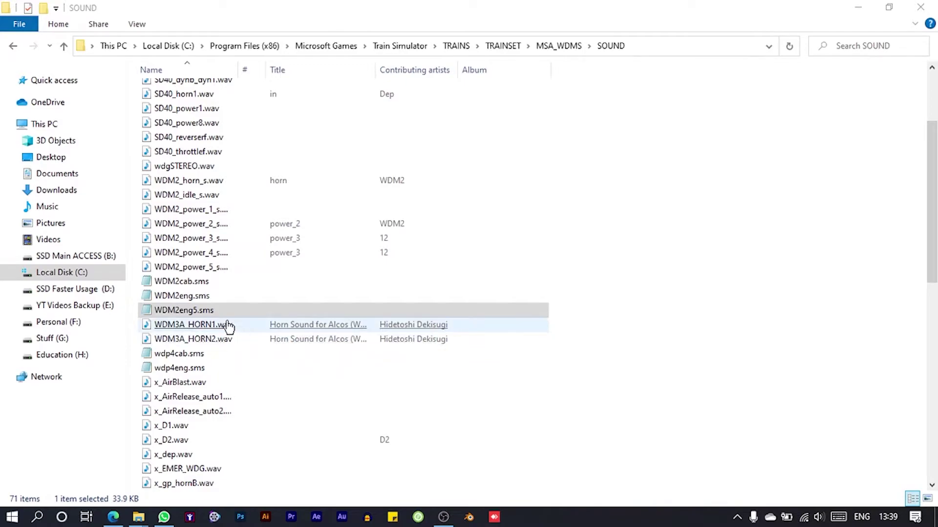
left_click(210, 313)
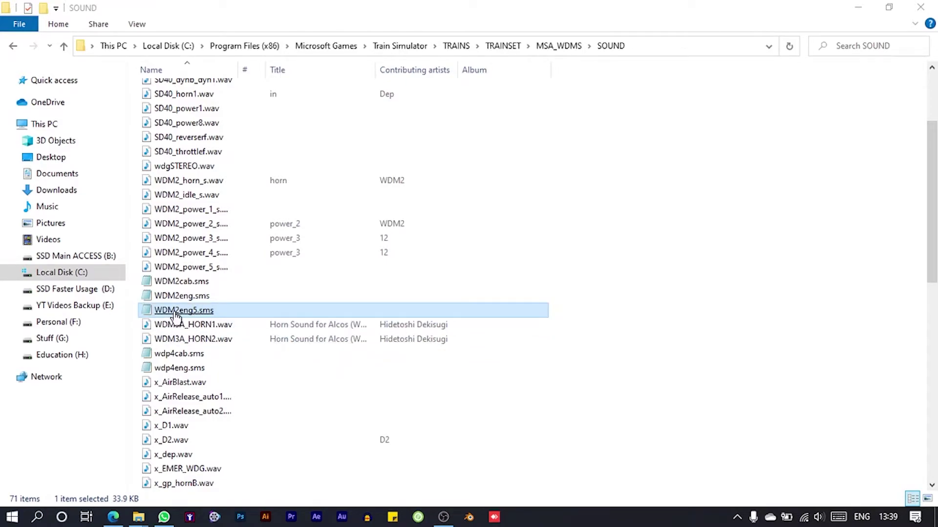
double_click(206, 313)
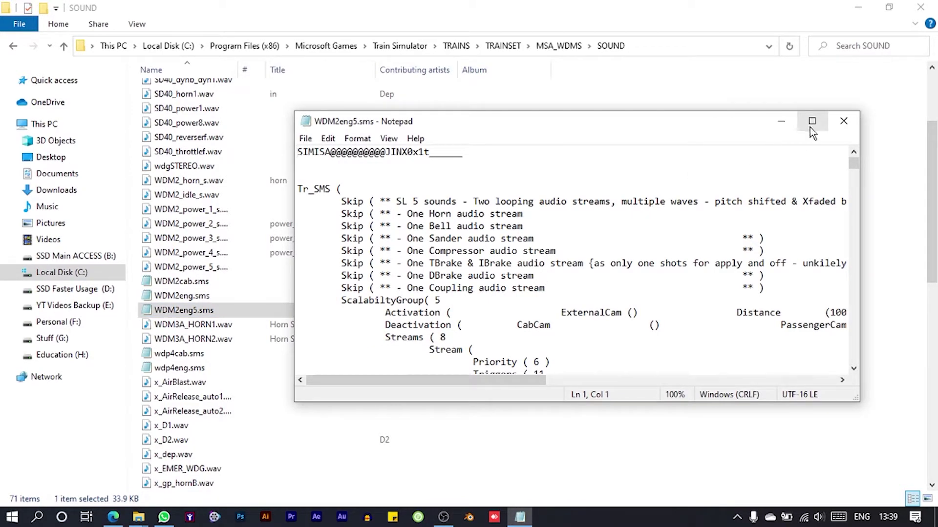
left_click(809, 128)
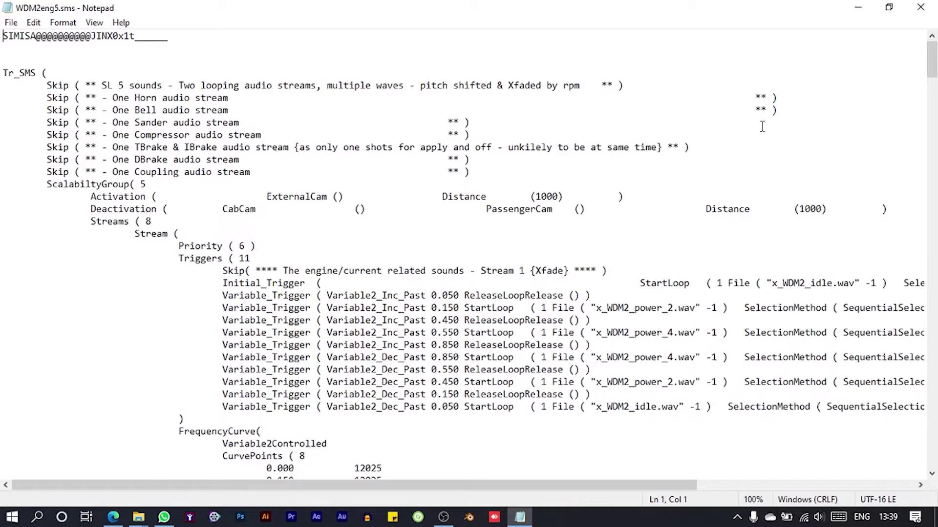
left_click(858, 7)
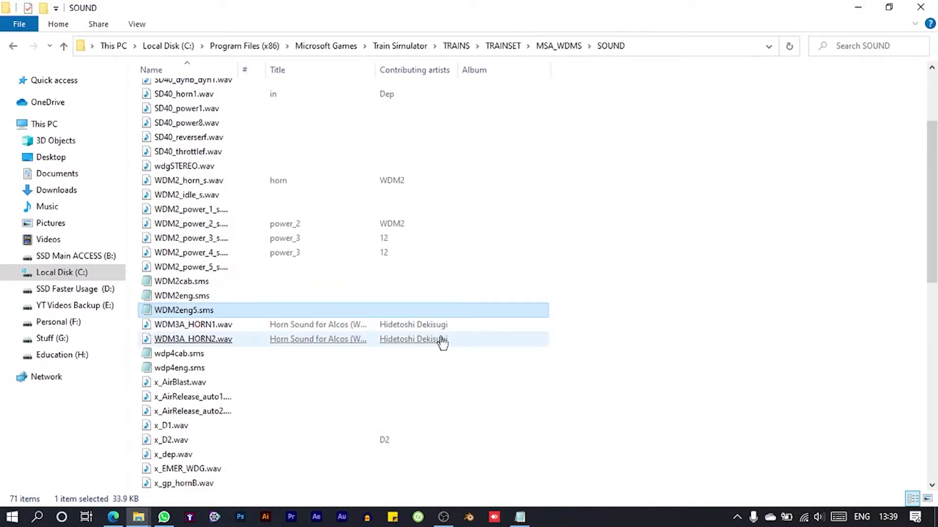
Step: Copy the file name WDM3A_HORN1.wav from the SOUND folder
left_click(423, 329)
key("F2")
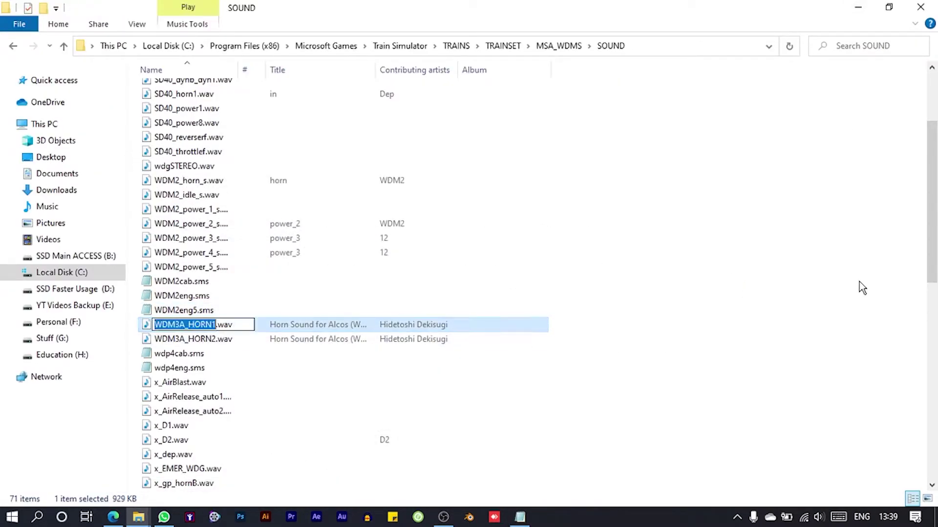
key("ctrl+a")
key("ctrl+c")
left_click(756, 326)
left_click(307, 314)
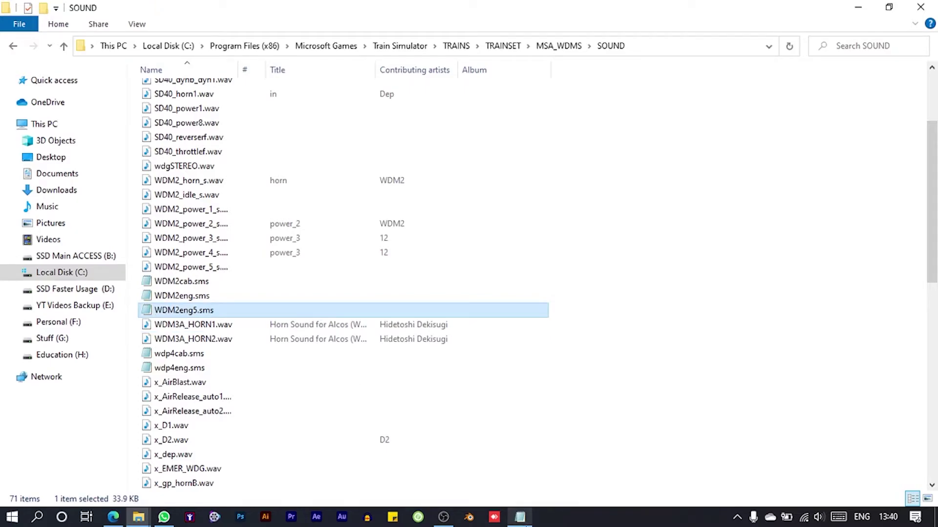
Step: Replace x_WDM2departure.wav in the first horn stream with WDM3A_HORN1.wav
scroll(760, 232, "down", 10)
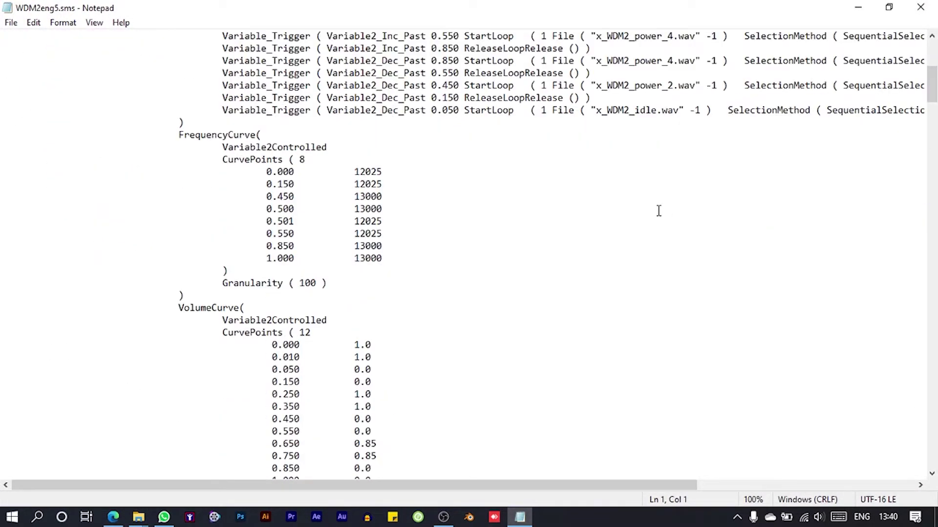
scroll(658, 211, "down", 20)
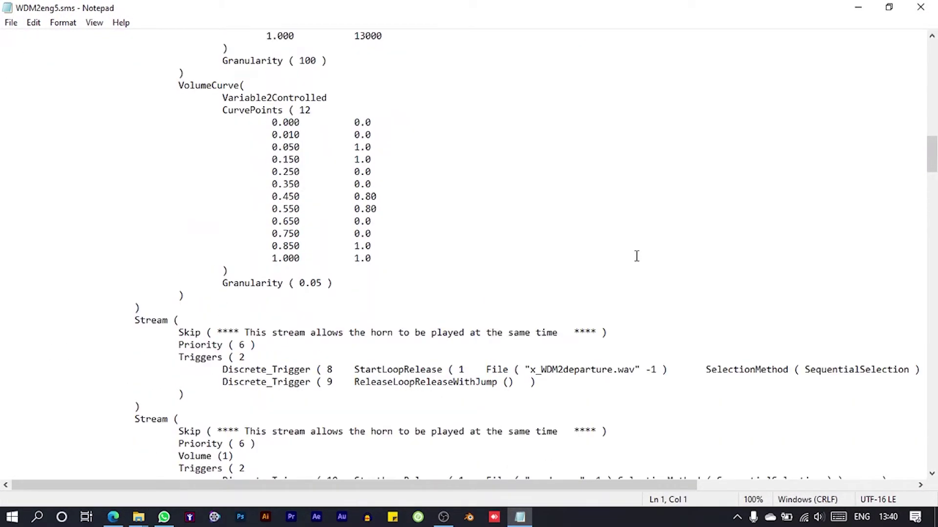
scroll(630, 256, "down", 2)
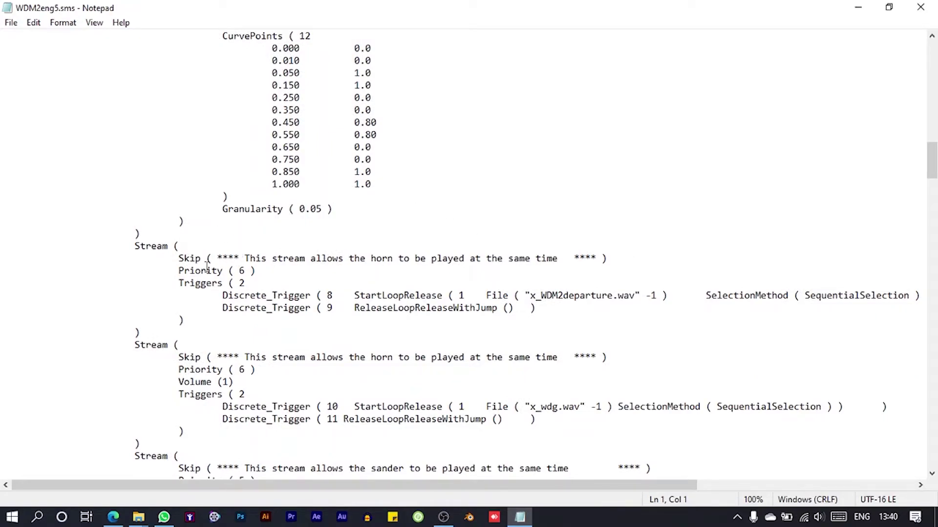
mouse_move(245, 259)
left_mouse_down()
mouse_move(577, 248)
mouse_move(568, 257)
left_mouse_up()
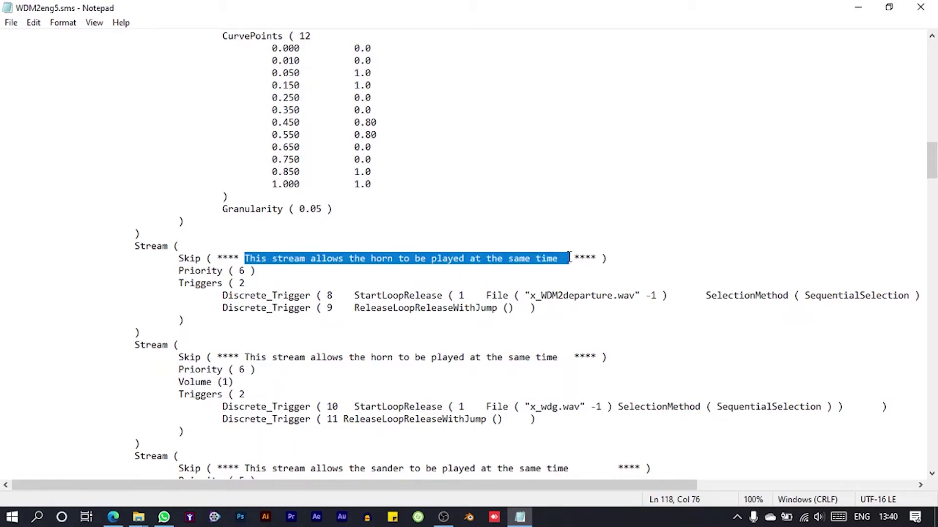
left_click_drag(531, 296, 635, 295)
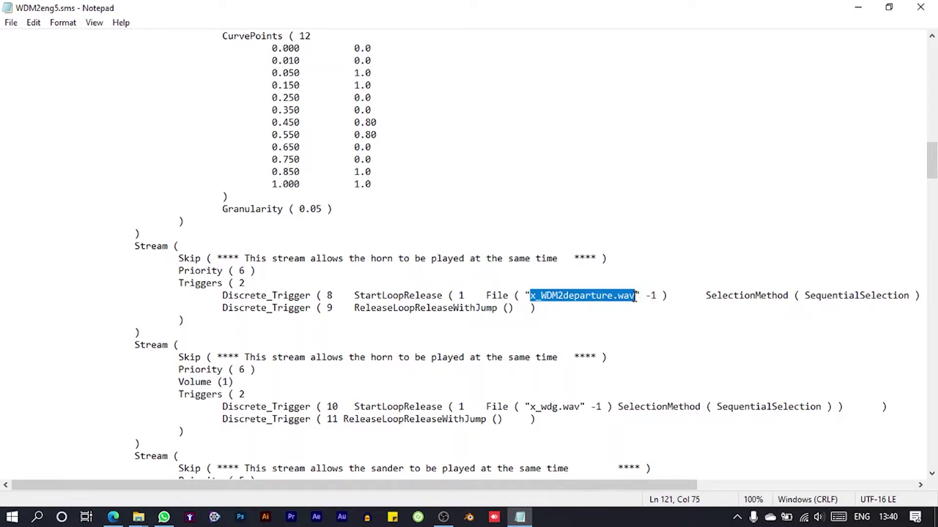
key("ctrl+v")
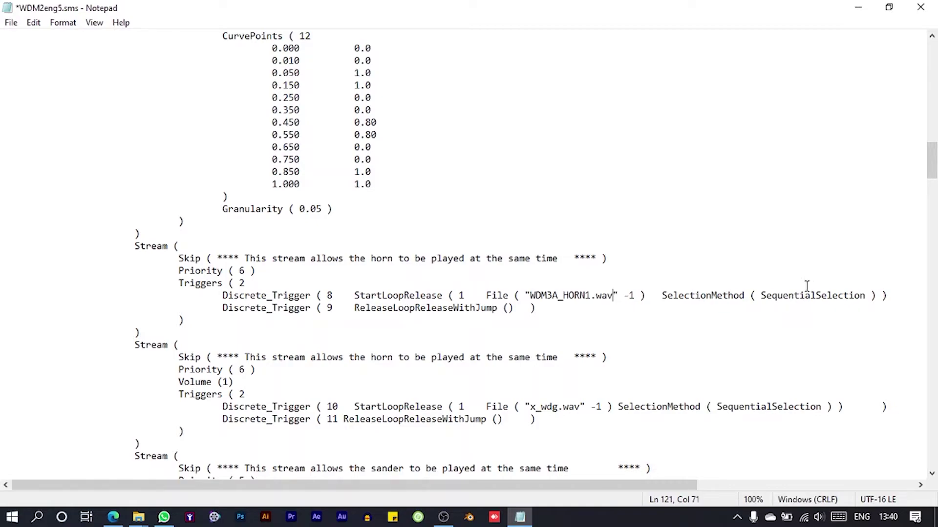
Step: Replace x_wdg.wav in the second horn stream with WDM3A_HORN2.wav
scroll(700, 332, "down", 2)
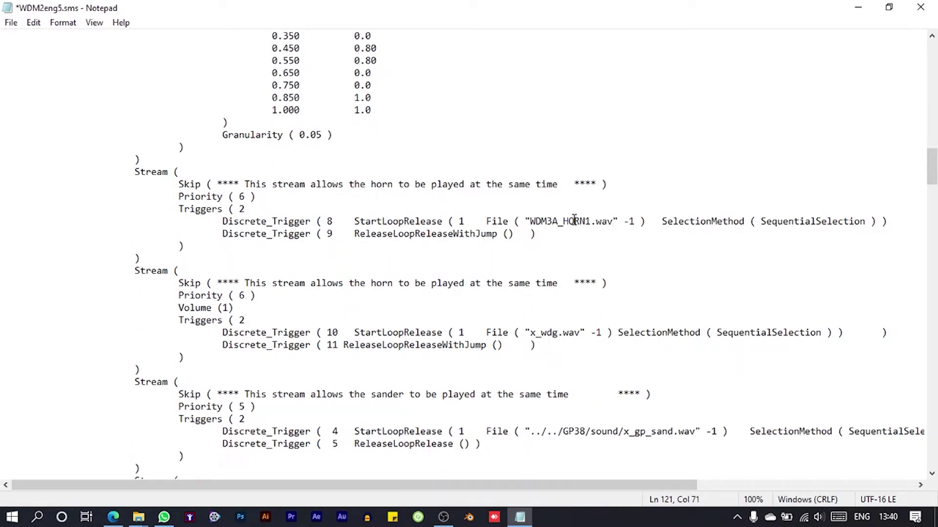
mouse_move(530, 221)
left_mouse_down()
mouse_move(621, 218)
mouse_move(613, 223)
left_mouse_up()
key("ctrl+c")
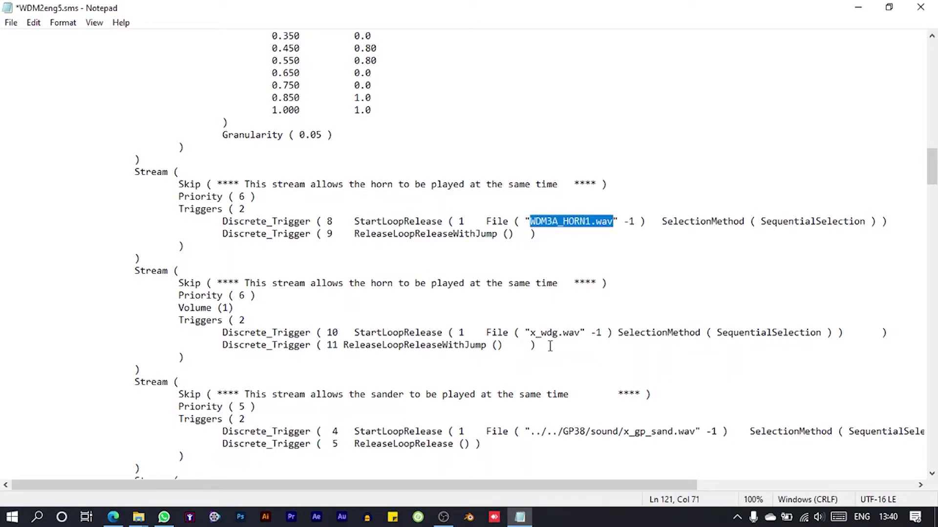
left_click_drag(530, 334, 581, 333)
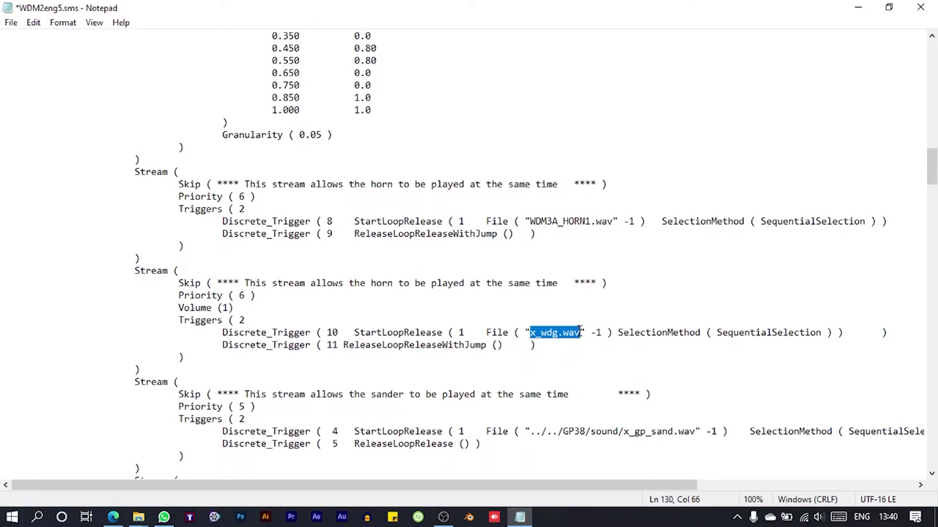
key("ctrl+v")
key("Left")
key("Left")
key("Left")
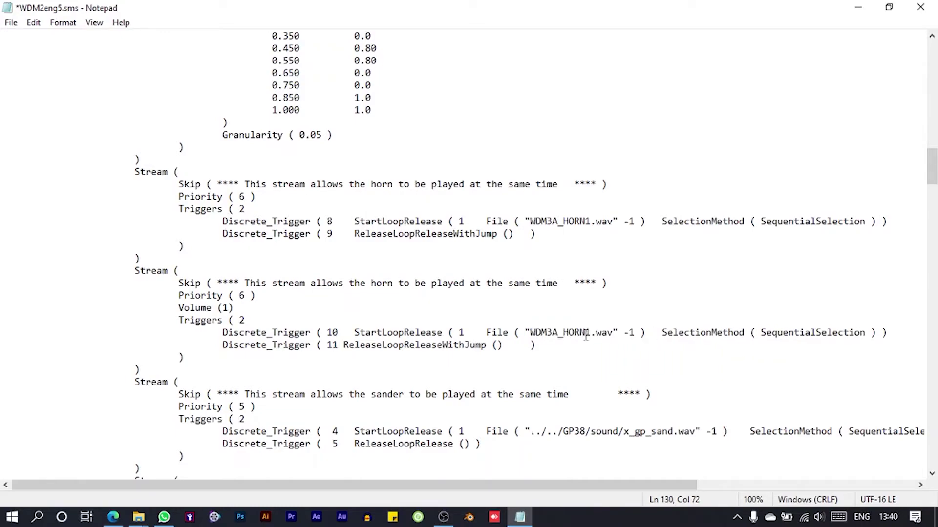
key("shift+Right")
type("2")
Step: Save WDM2eng5.sms and close Notepad
left_click(11, 23)
left_click(61, 87)
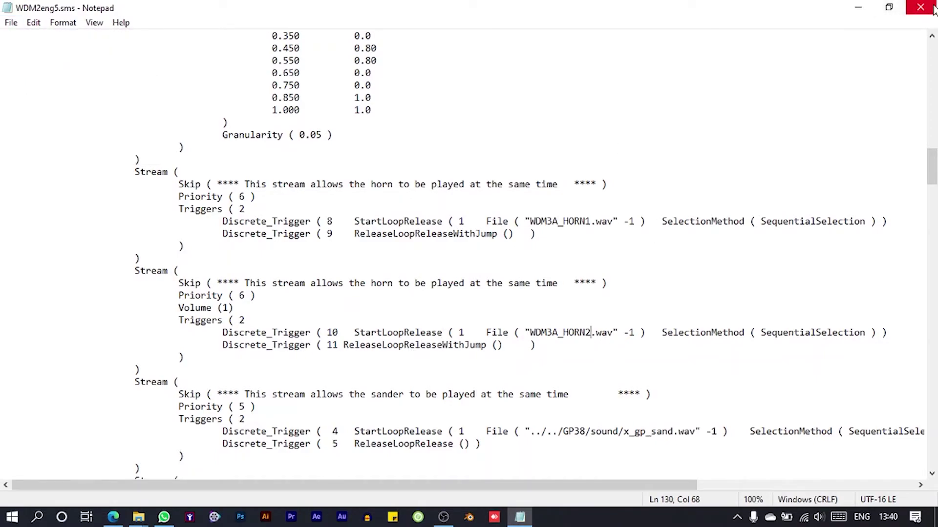
left_click(920, 7)
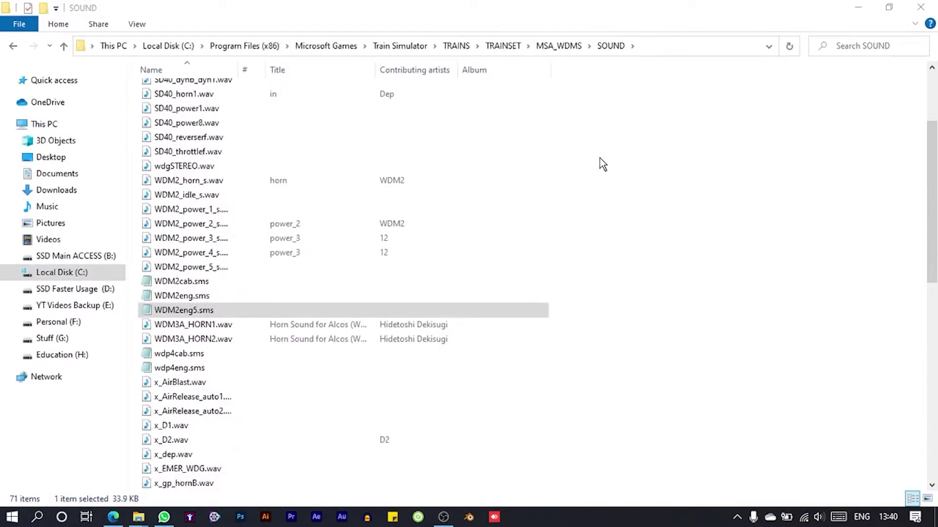
Step: Open WDM2cab.sms full screen and replace x_WDM2departure with WDM3A_HORN1.wav in the first horn stream
double_click(156, 287)
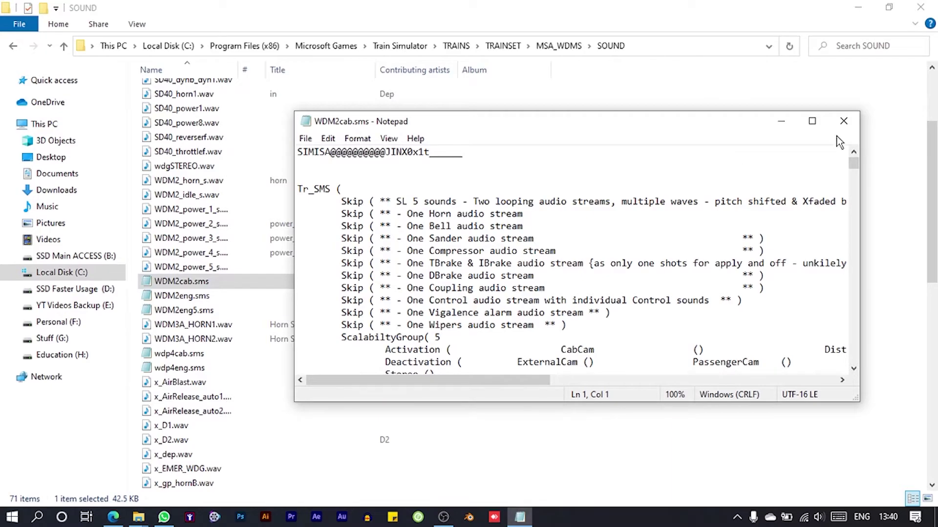
left_click(824, 123)
scroll(605, 335, "down", 20)
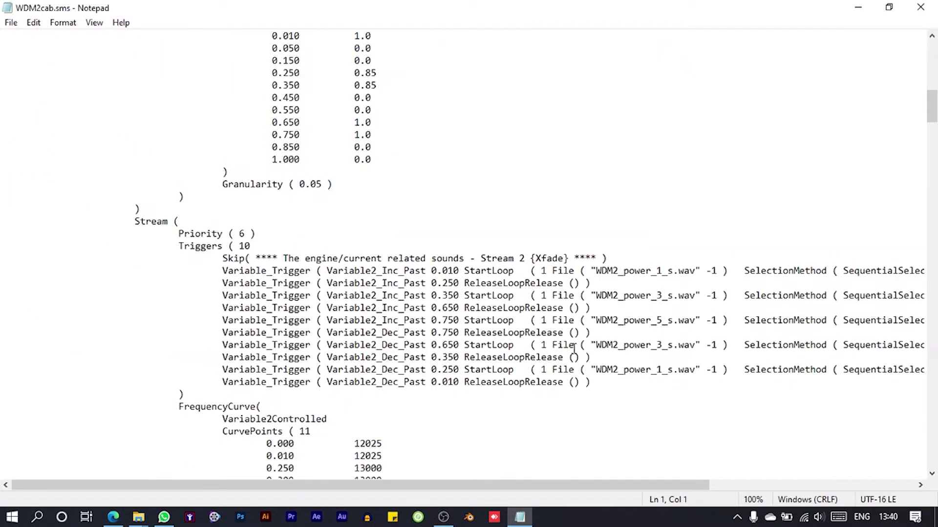
scroll(557, 362, "down", 11)
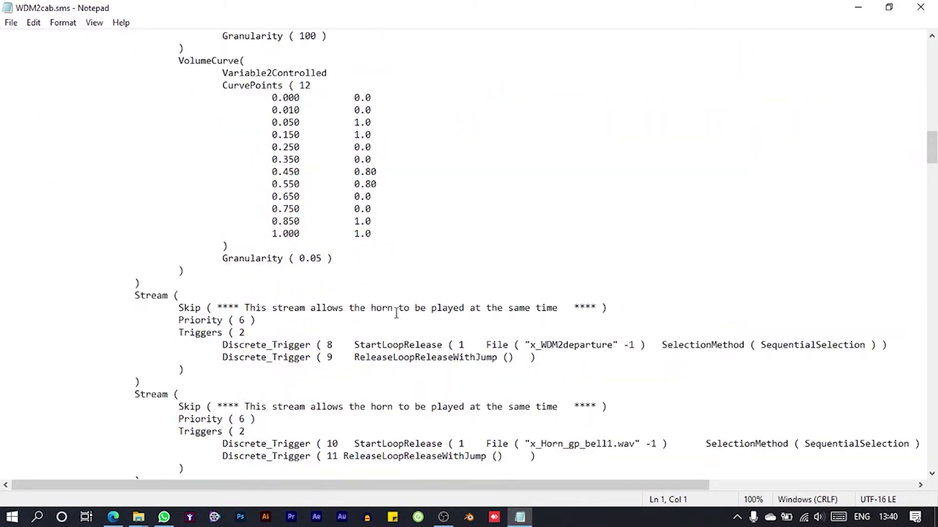
left_click_drag(245, 309, 555, 312)
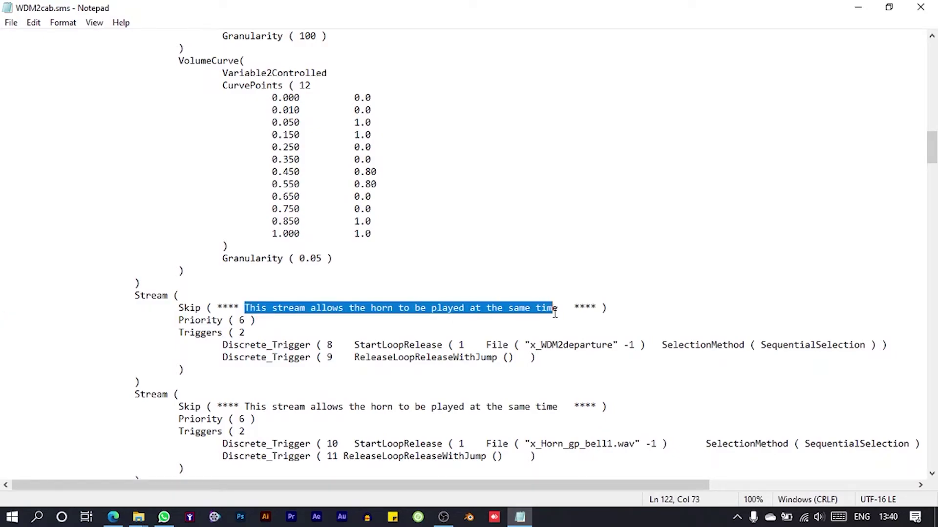
scroll(555, 313, "down", 1)
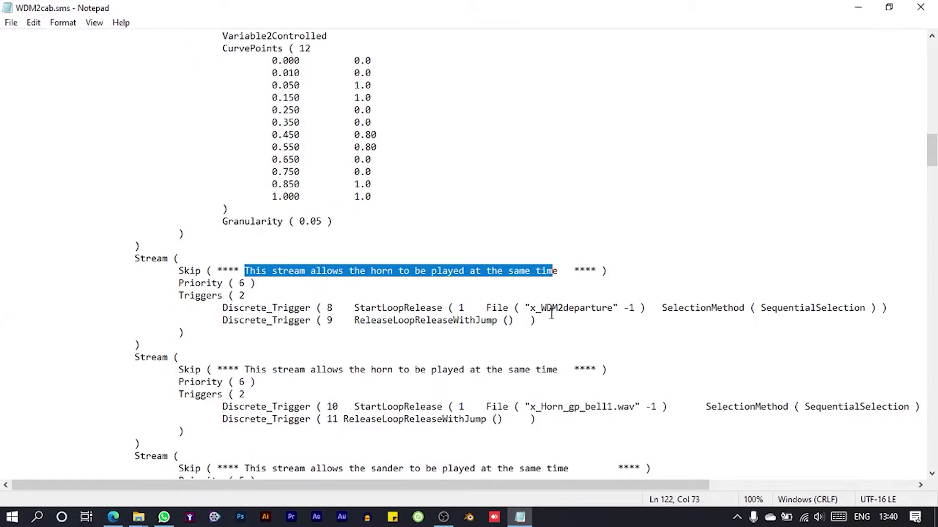
scroll(551, 313, "down", 1)
left_click_drag(529, 271, 613, 272)
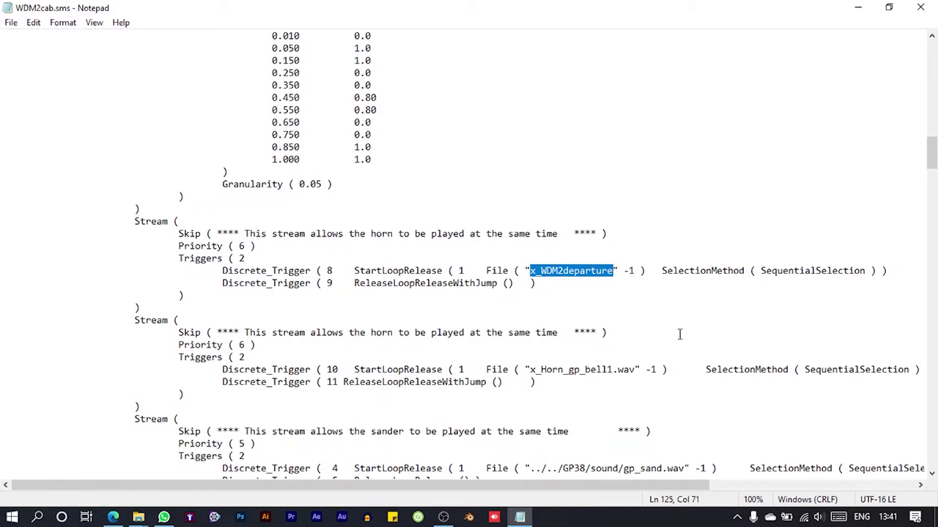
key("ctrl+v")
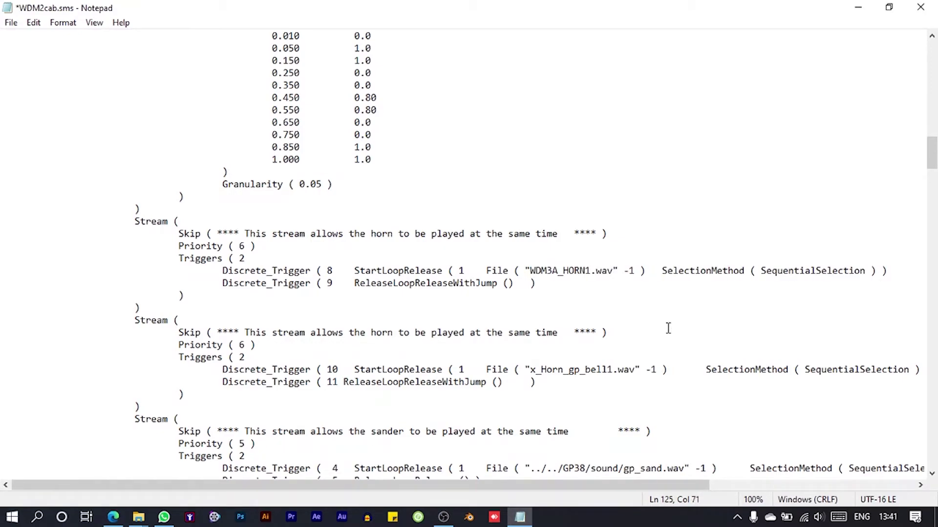
Step: Replace x_Horn_gp_bell1.wav with WDM3A_HORN2.wav in the second horn stream
scroll(638, 315, "down", 1)
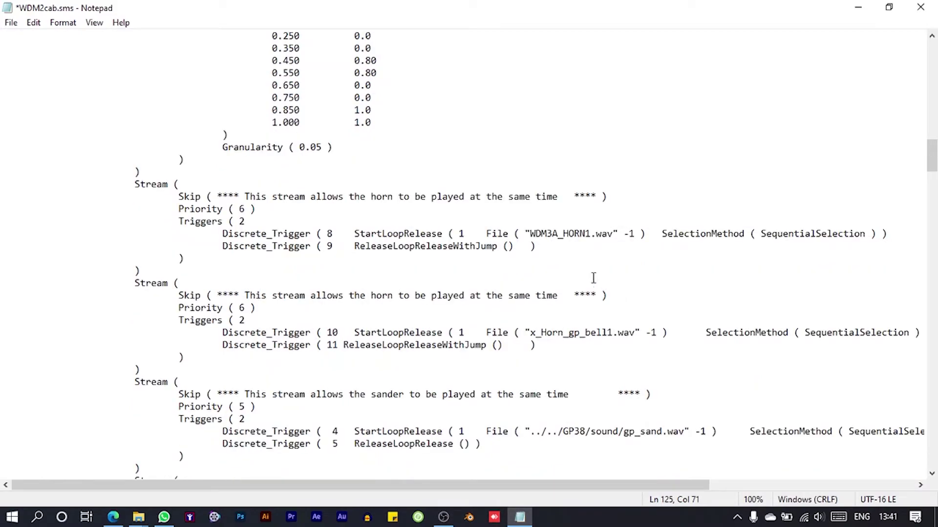
mouse_move(529, 334)
left_mouse_down()
mouse_move(652, 332)
mouse_move(637, 331)
left_mouse_up()
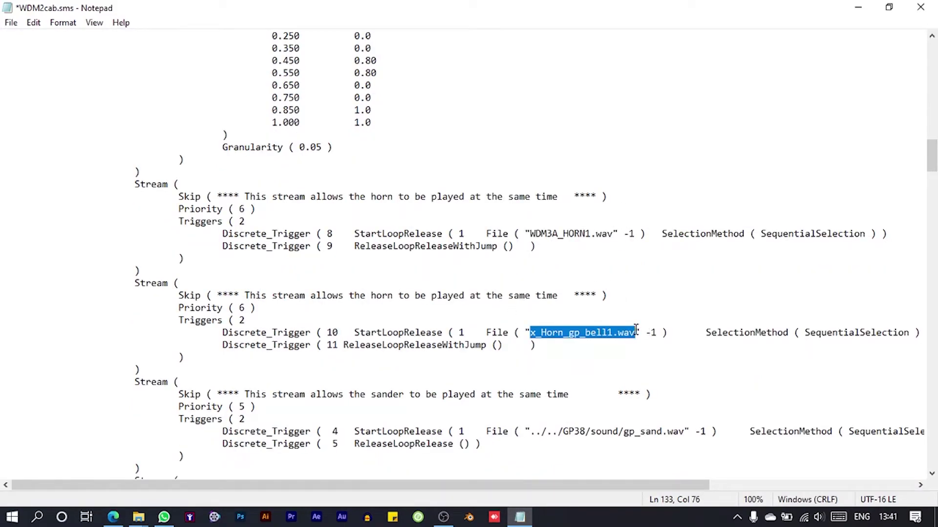
type("v")
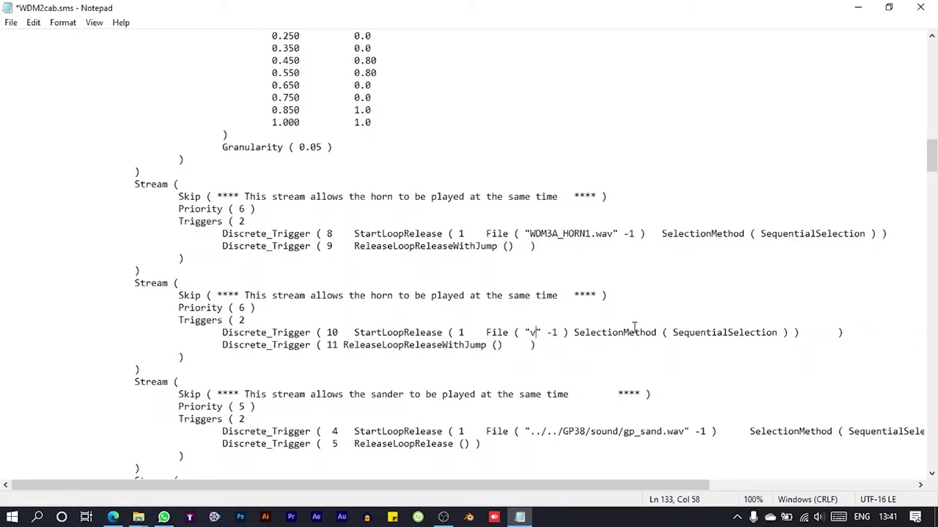
key("BackSpace")
key("ctrl+v")
left_click(591, 333)
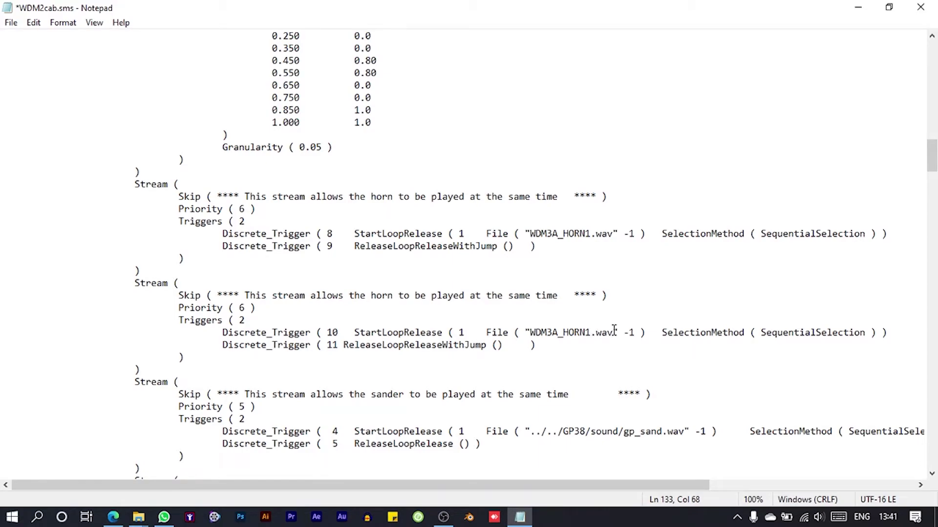
key("BackSpace")
type("2")
Step: Save WDM2cab.sms and close Notepad
left_click(11, 23)
left_click(22, 83)
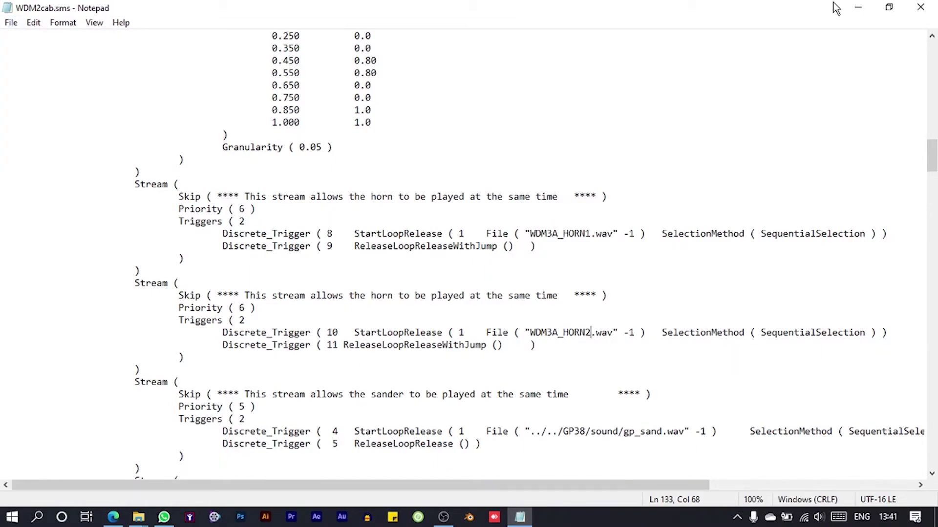
left_click(934, 7)
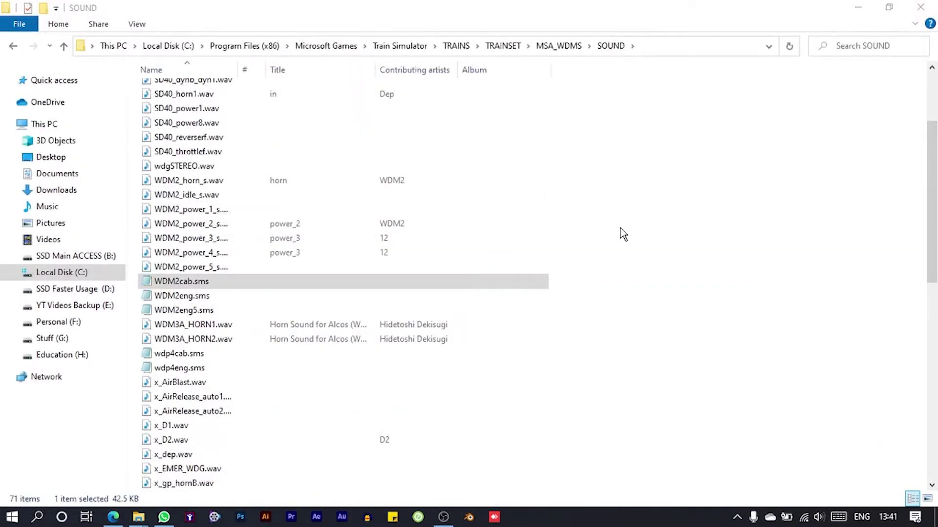
Step: Launch Open Rails and start the Gunthkal Pakala explore-route activity with the WDM3A 18943 Ludhiana locomotive
scroll(591, 255, "down", 2)
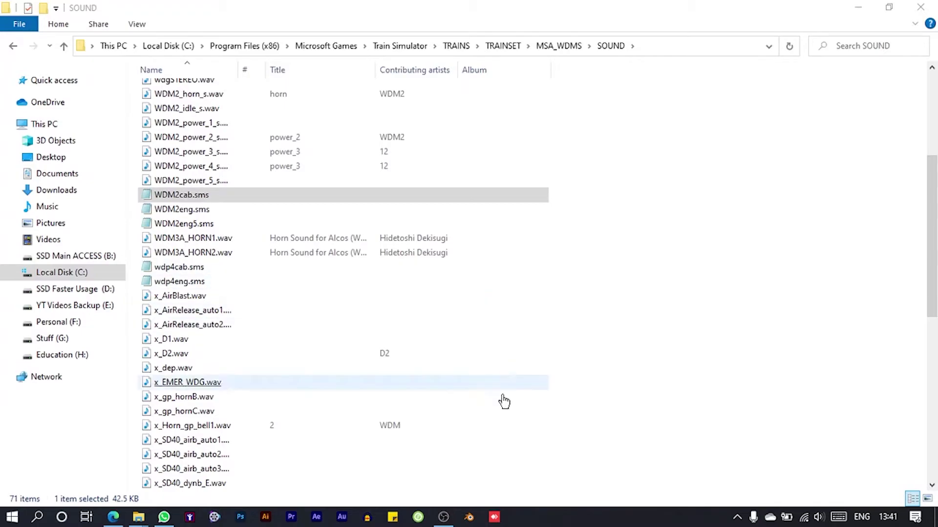
key("Return")
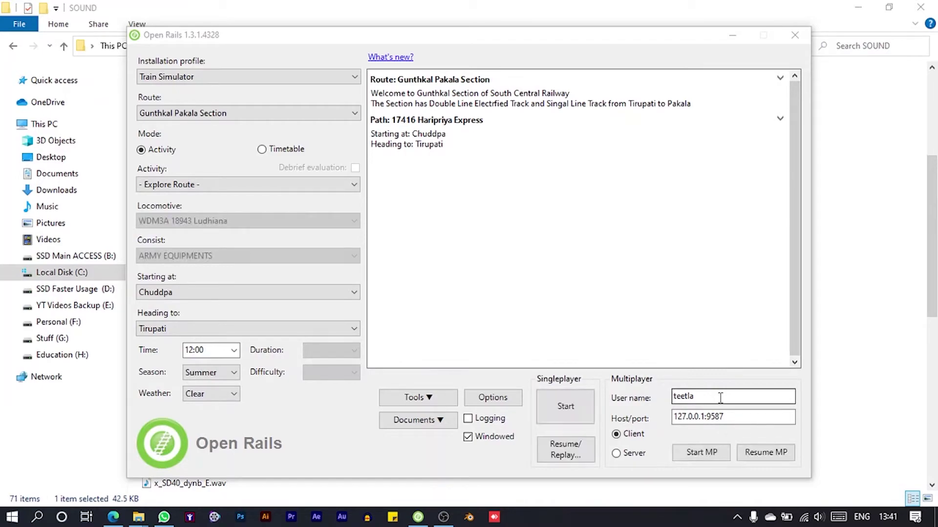
left_click(555, 409)
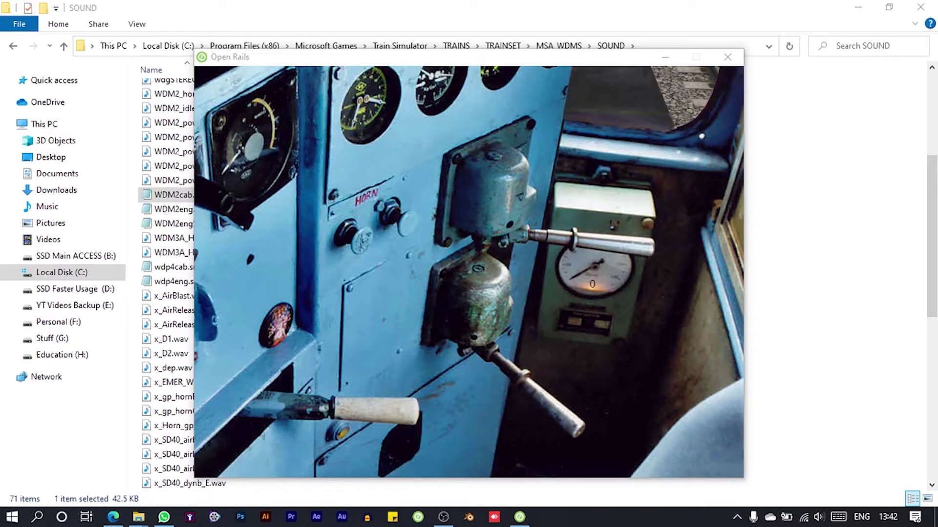
Step: Make the simulator full screen, switch to trackside camera 4, and adjust the field of view
left_click(458, 54)
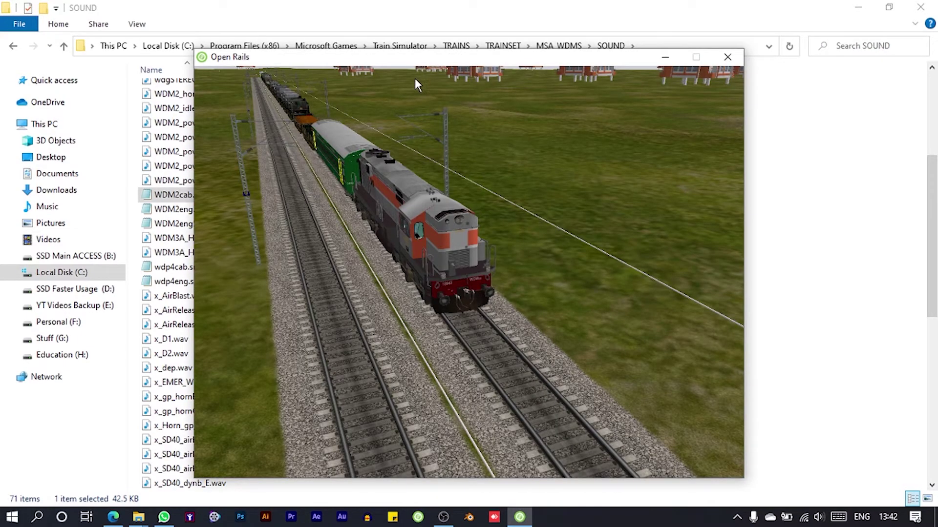
key("alt+Return")
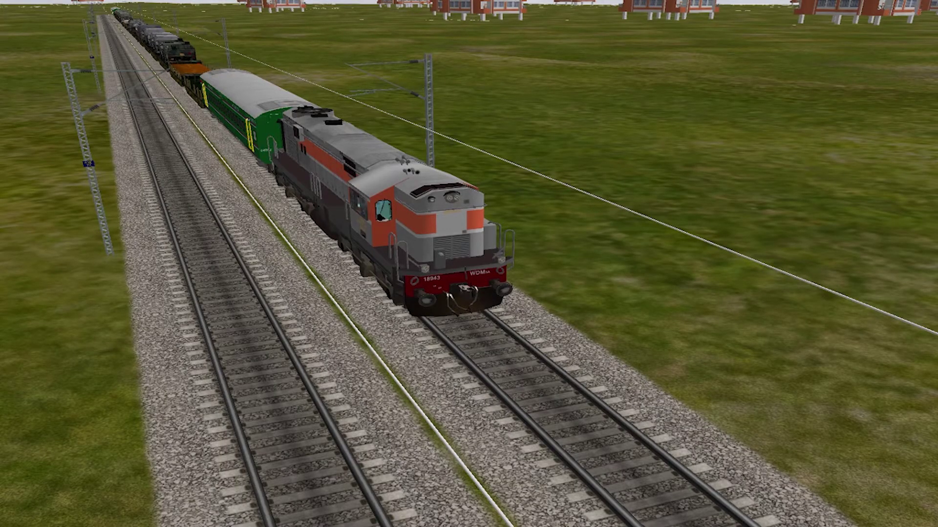
key("4")
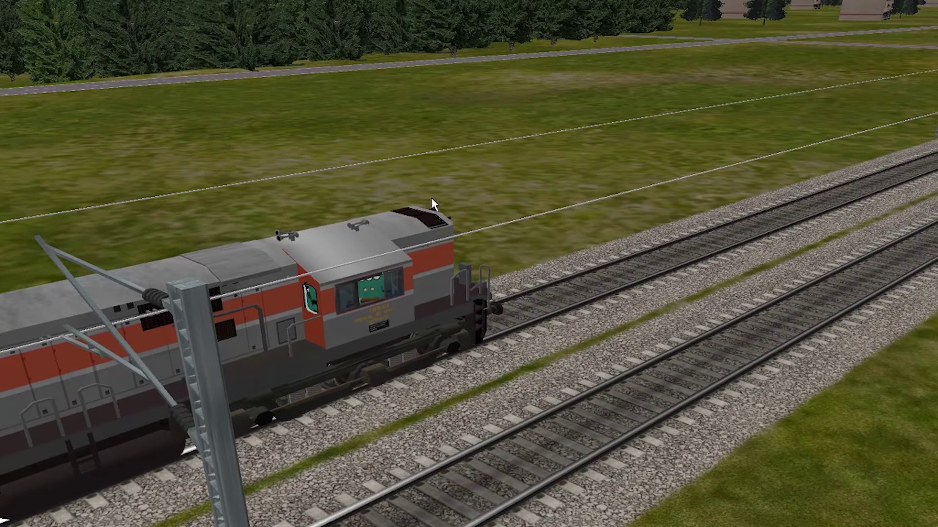
scroll(440, 201, "down", 6)
scroll(493, 215, "up", 2)
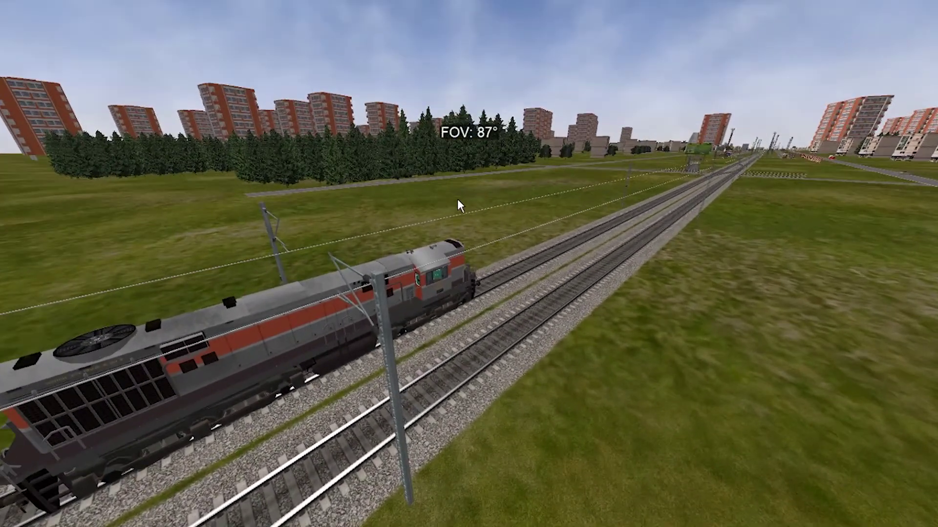
scroll(458, 200, "up", 6)
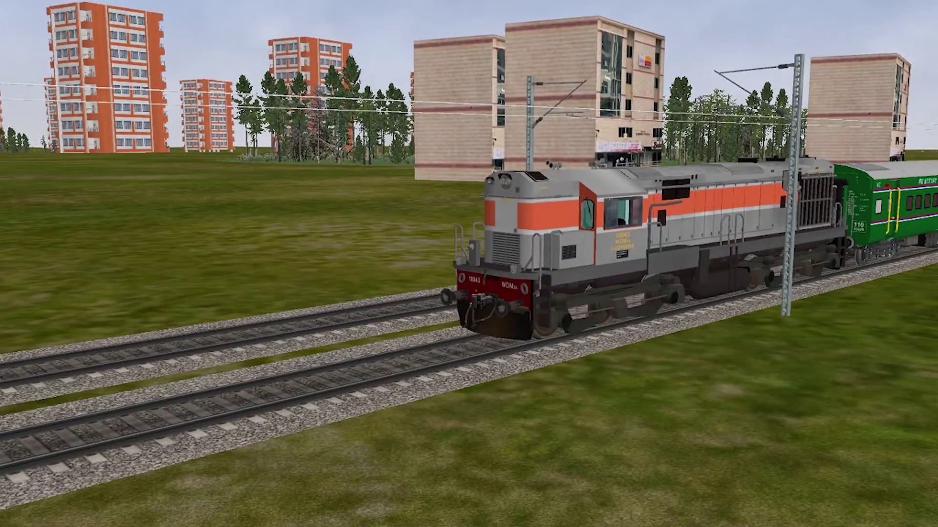
scroll(226, 198, "up", 3)
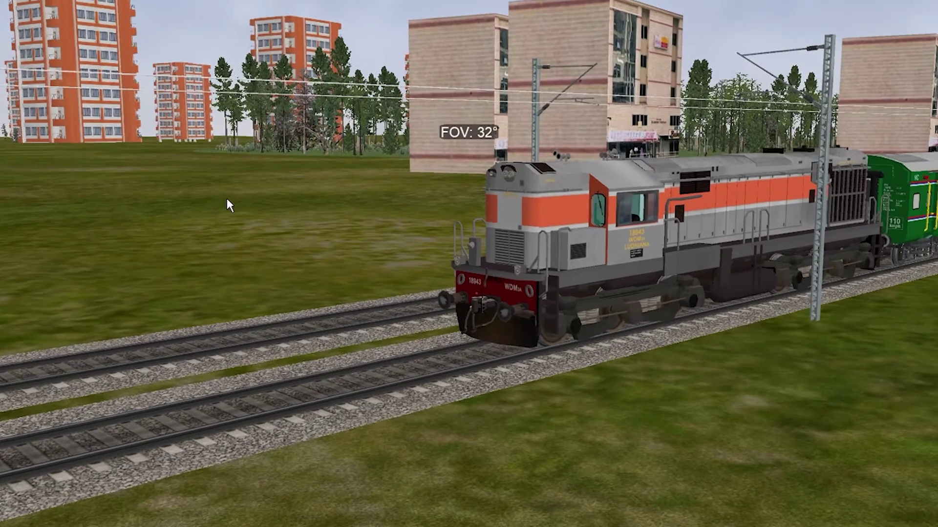
scroll(229, 203, "down", 3)
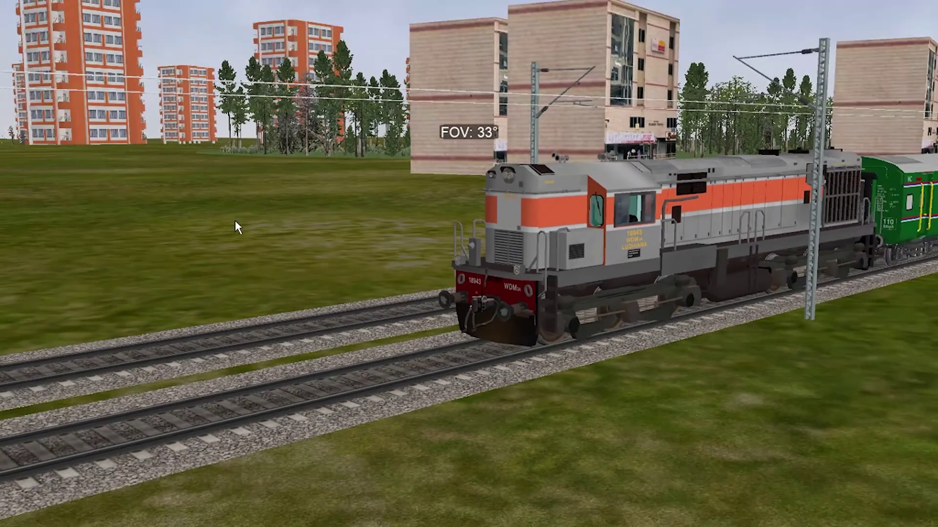
scroll(234, 219, "down", 5)
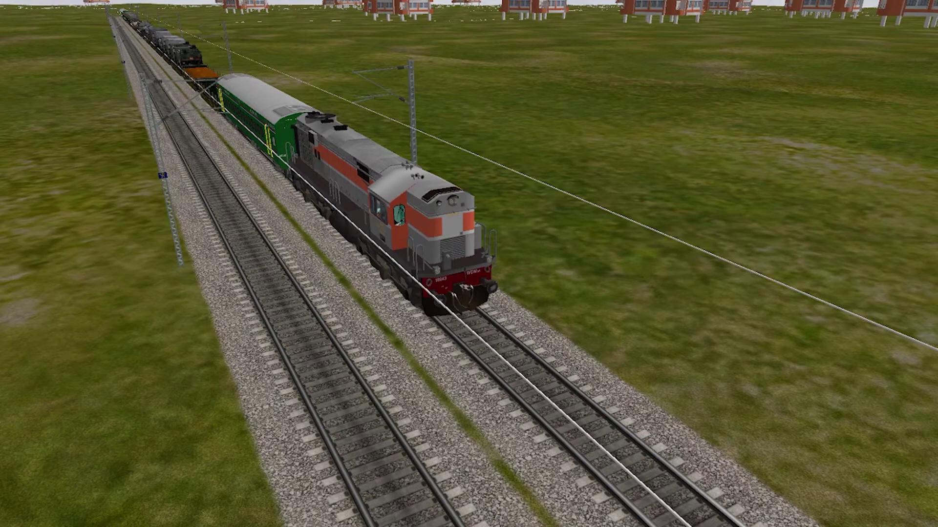
Step: Sound the WDM3A_HORN1 horn (Space) and WDM3A_HORN2 bell (B) from the trackside view
key("space")
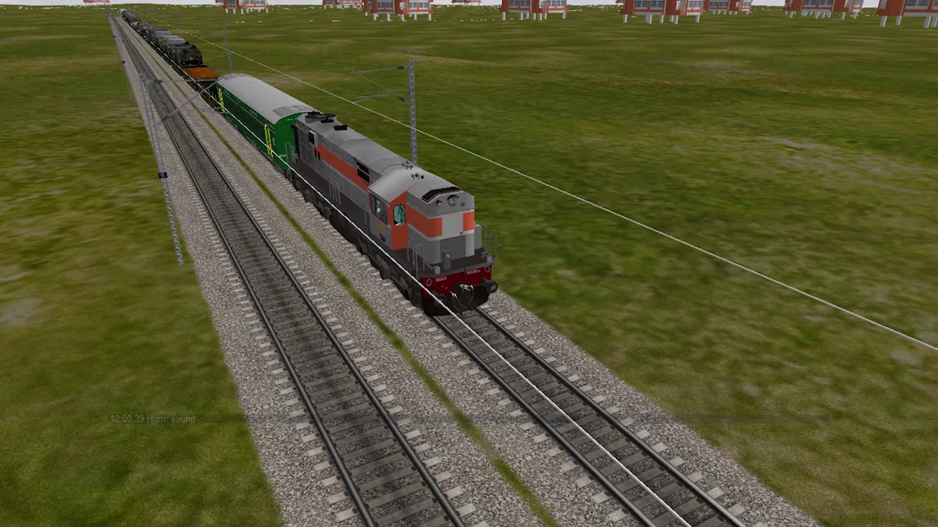
key("space")
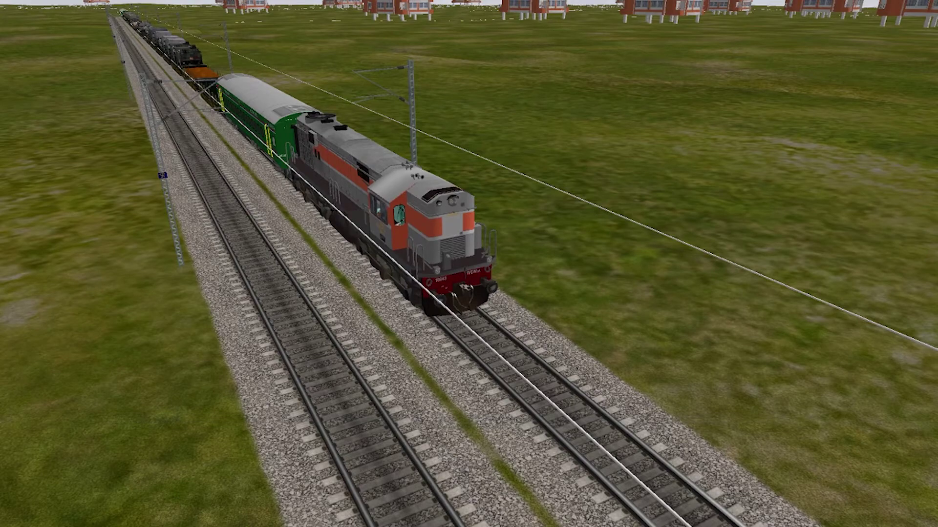
key("b")
key("b")
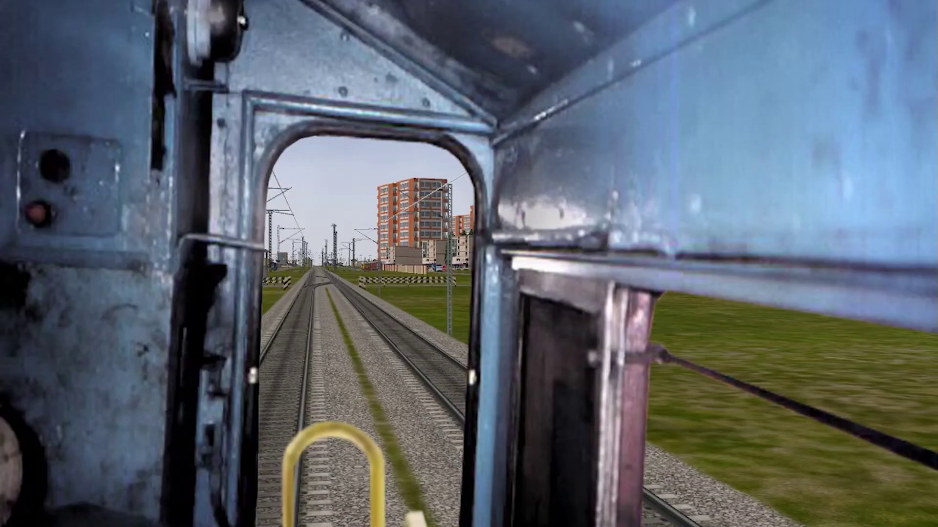
Step: Sound both horns again from inside the cab, then quit the simulation
key("space")
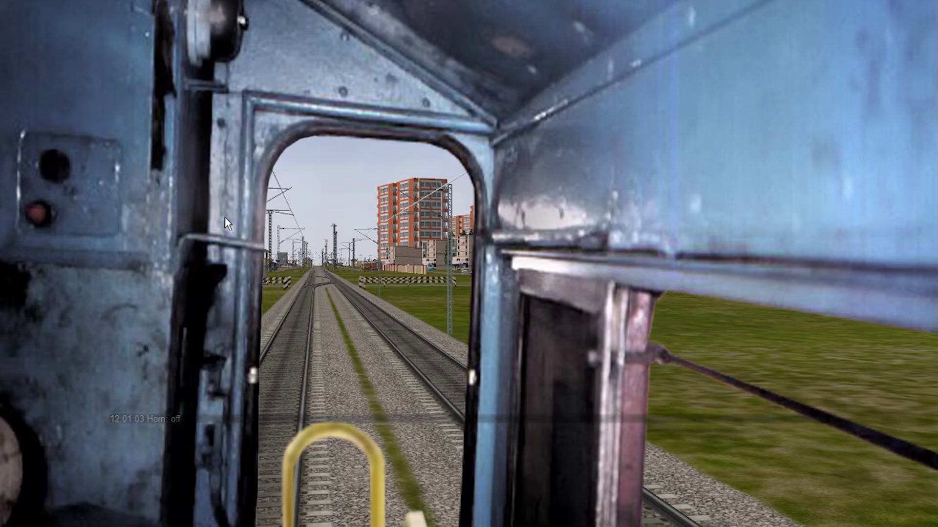
key("b")
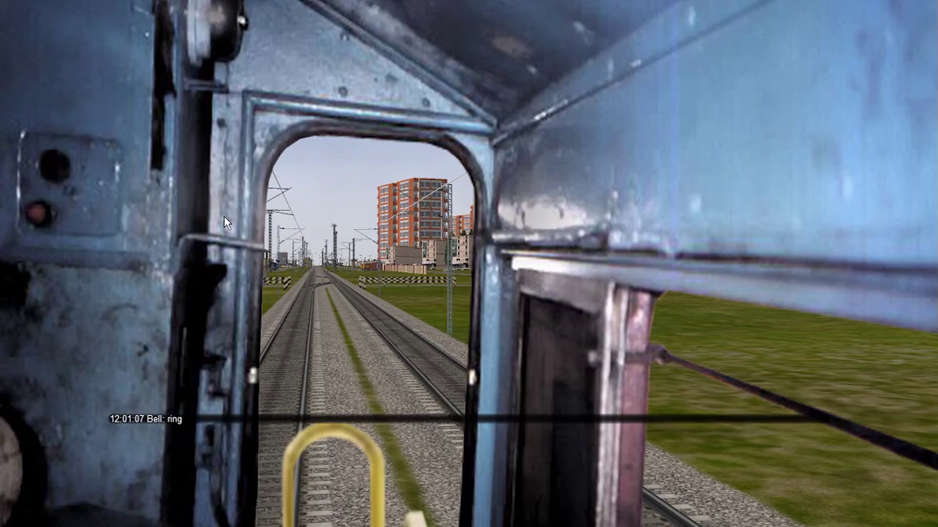
key("b")
key("alt+F4")
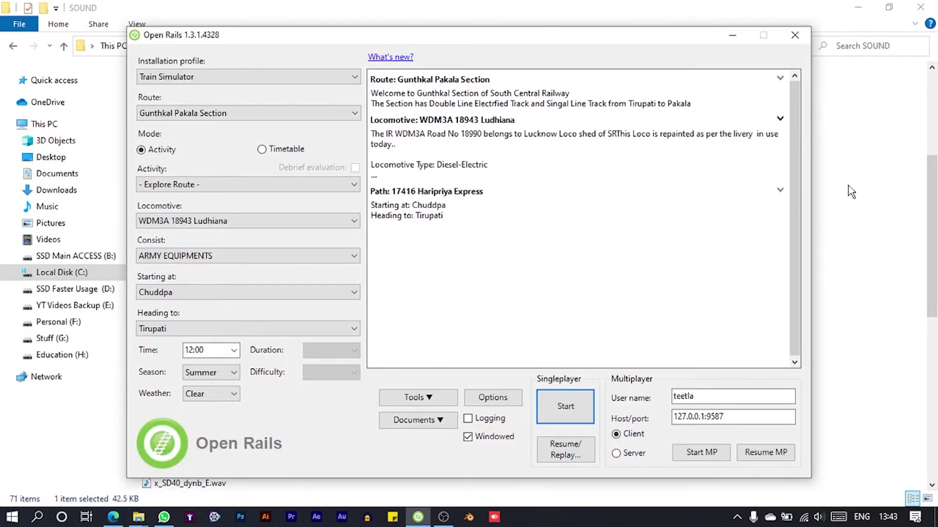
Step: Minimise the Open Rails launcher to reveal the MSA_WDMS SOUND folder
left_click(728, 36)
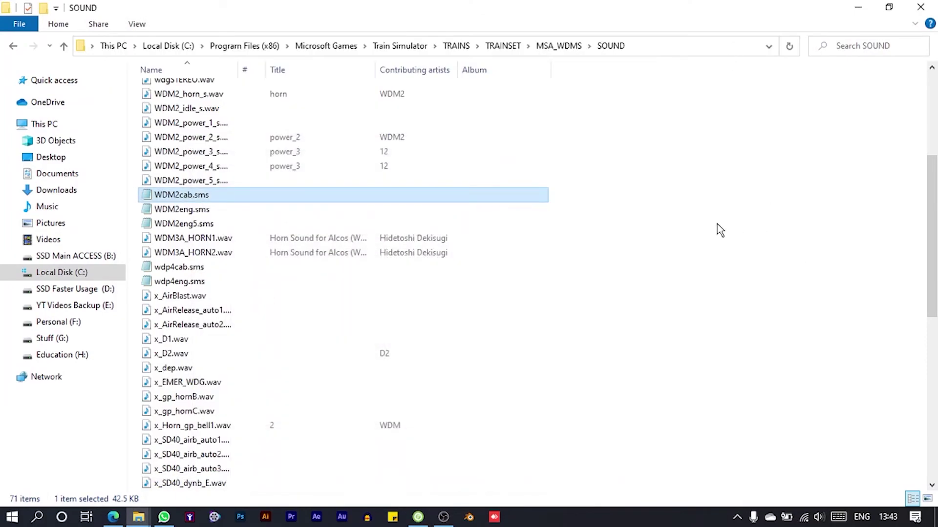